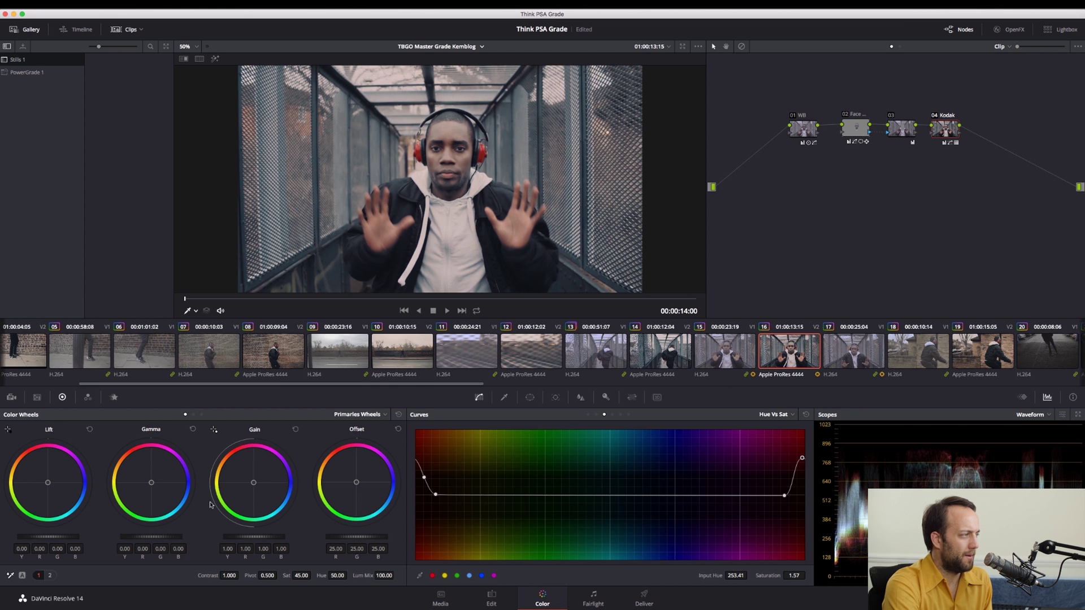
# Scrub to a later frame of the headphones clip and load node 02 Face's settings
pyautogui.moveTo(277, 304); pyautogui.dragTo(317, 303)
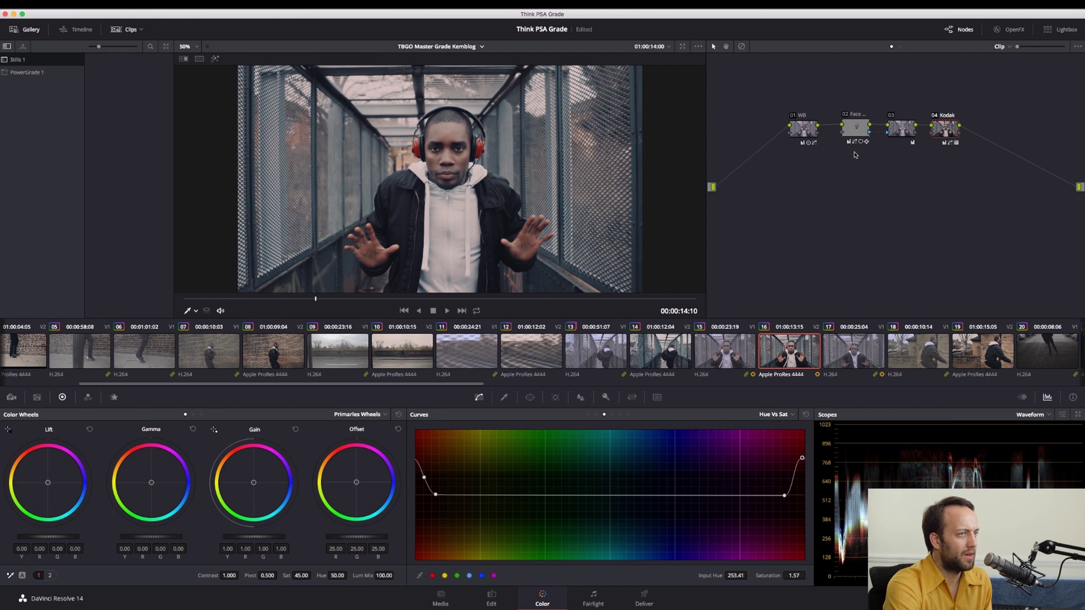
pyautogui.click(853, 128)
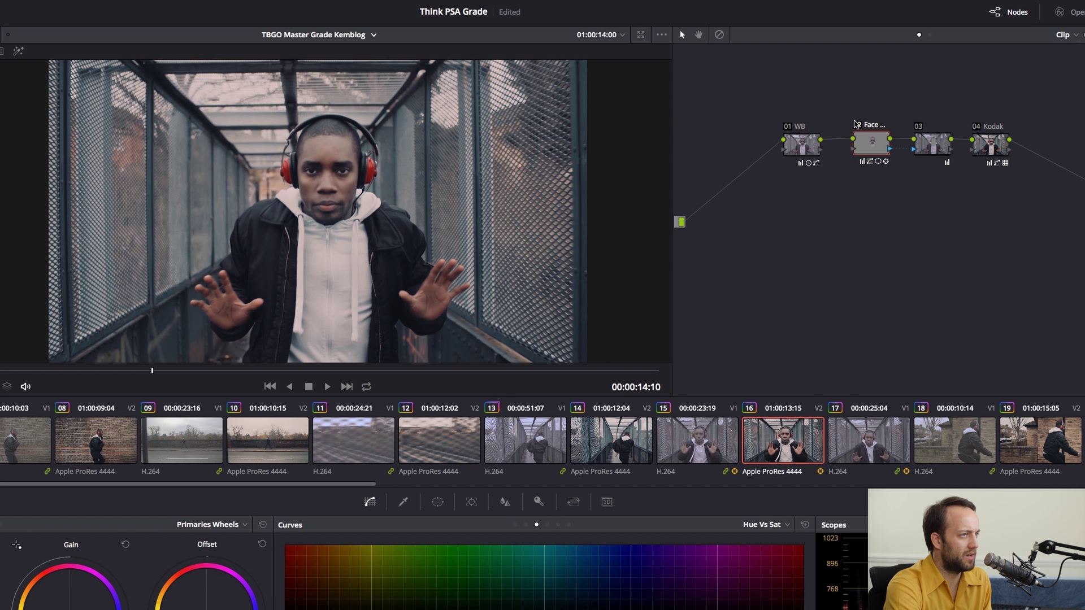
# Toggle the Face grade off and on to compare, leave it on, and show its circular window
pyautogui.click(844, 114)
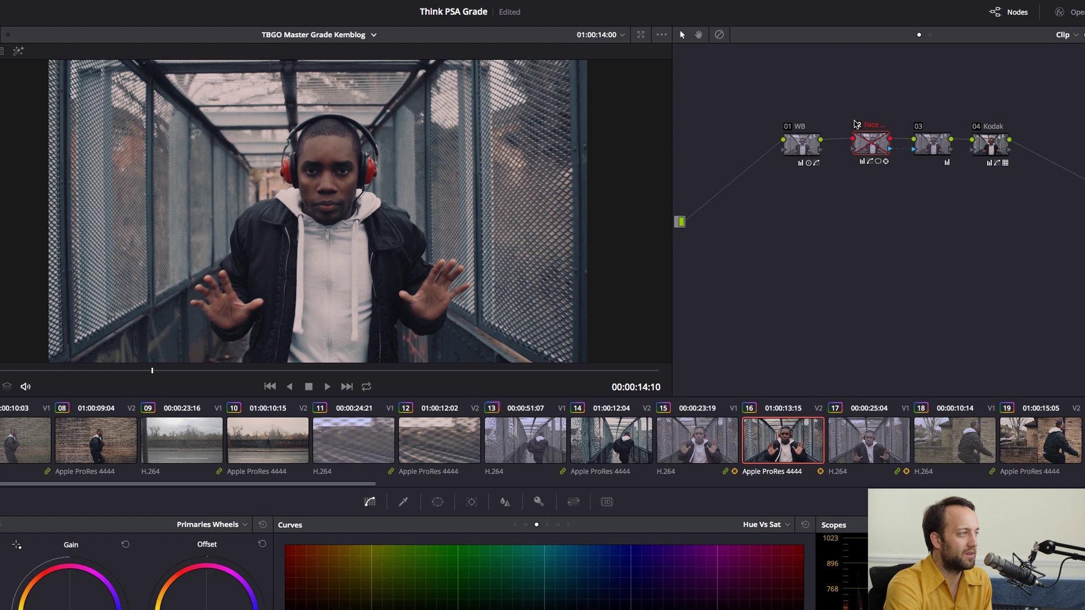
pyautogui.click(855, 121)
pyautogui.click(855, 121)
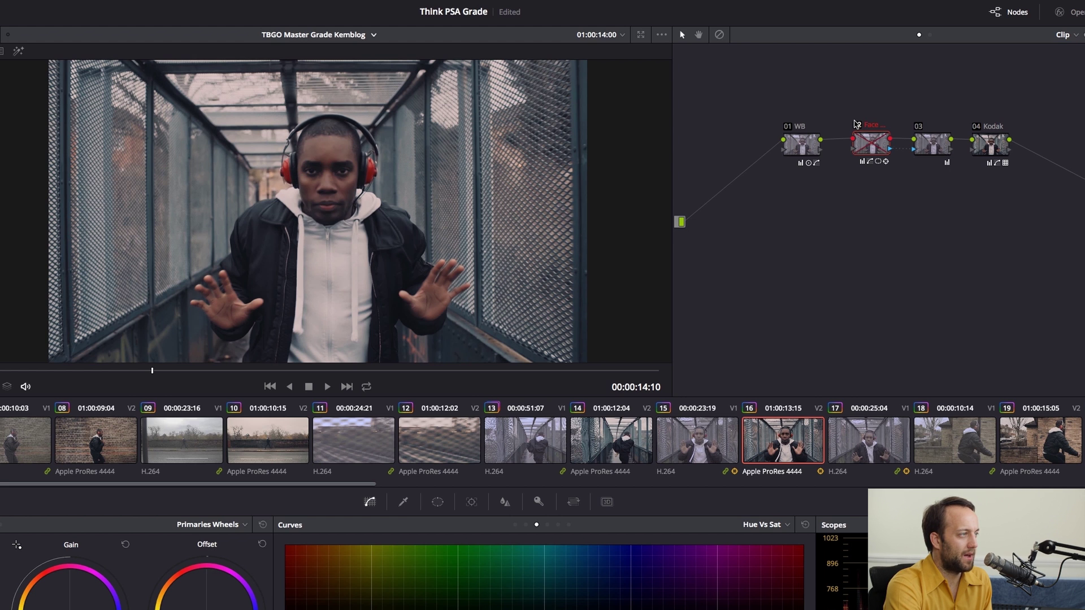
pyautogui.click(857, 123)
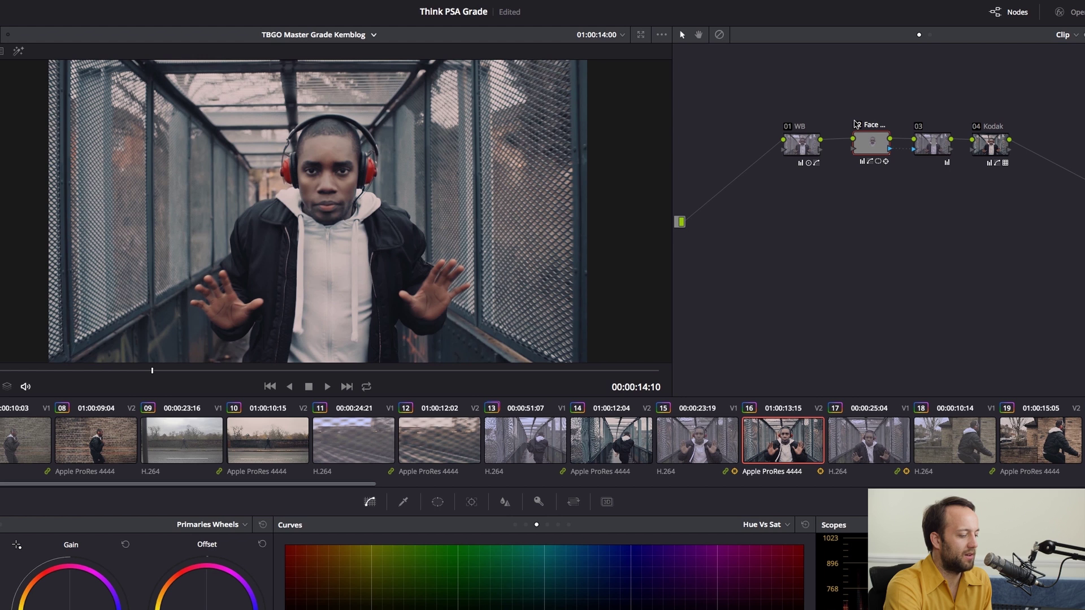
pyautogui.click(857, 124)
pyautogui.click(857, 124)
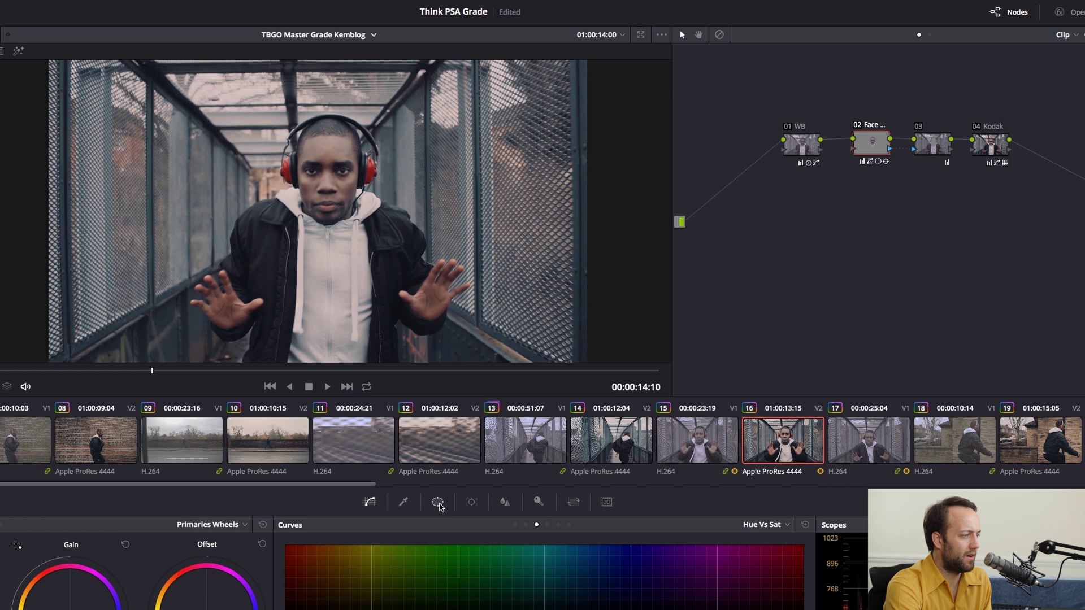
pyautogui.click(439, 503)
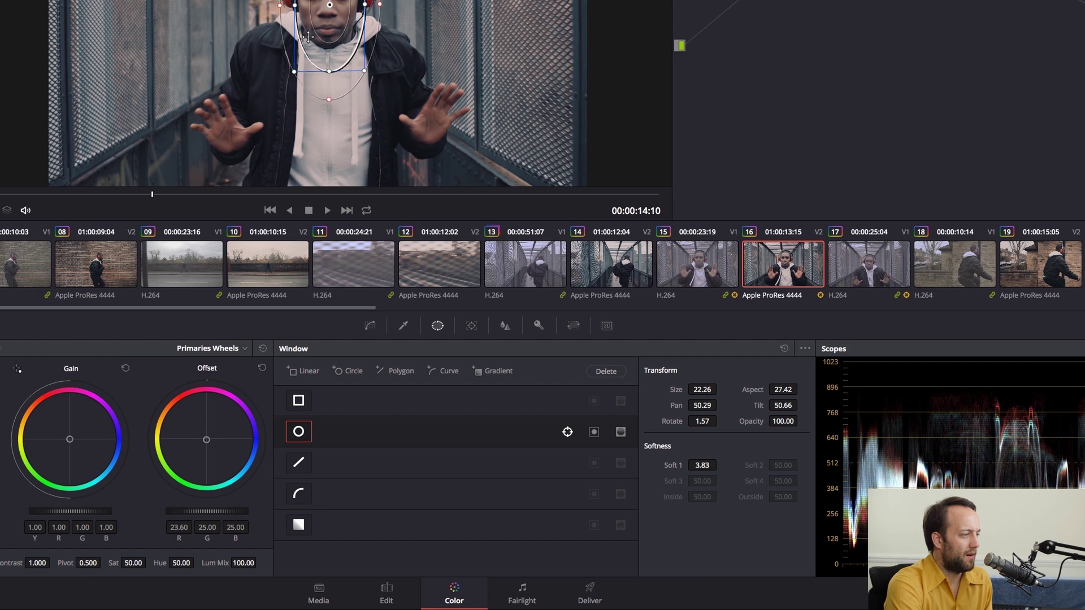
# Track the Face node's circular window forward from the clip's first frame to its end
pyautogui.click(472, 326)
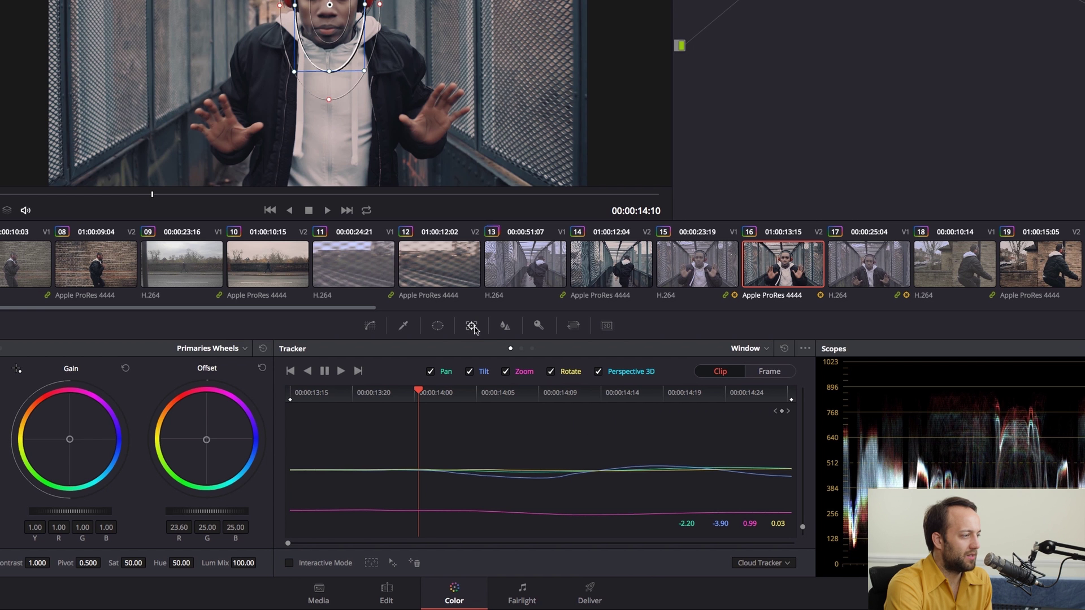
pyautogui.moveTo(417, 392); pyautogui.dragTo(255, 396)
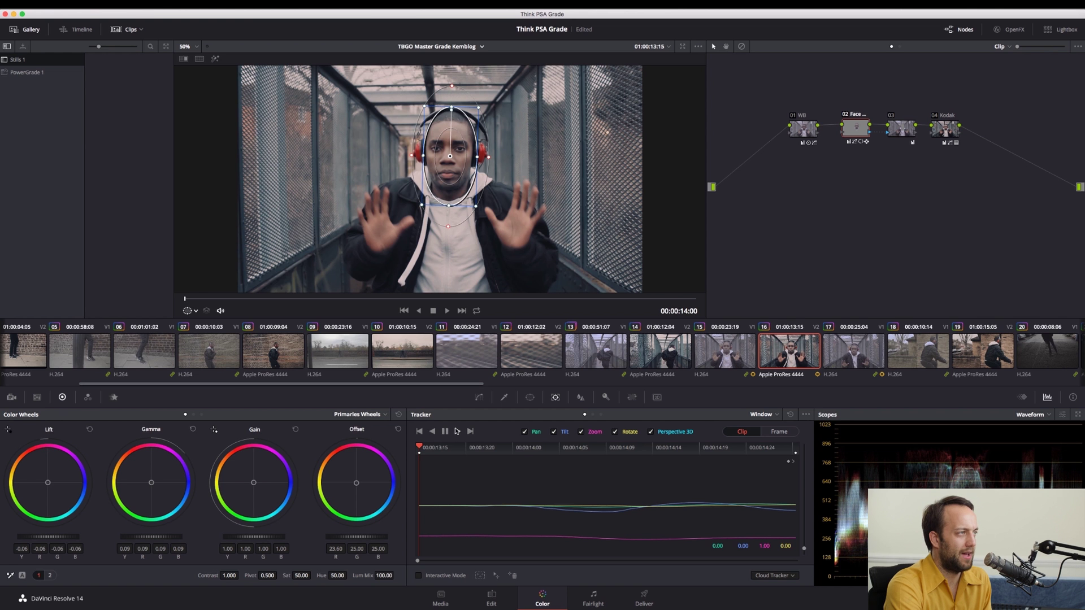
pyautogui.click(457, 431)
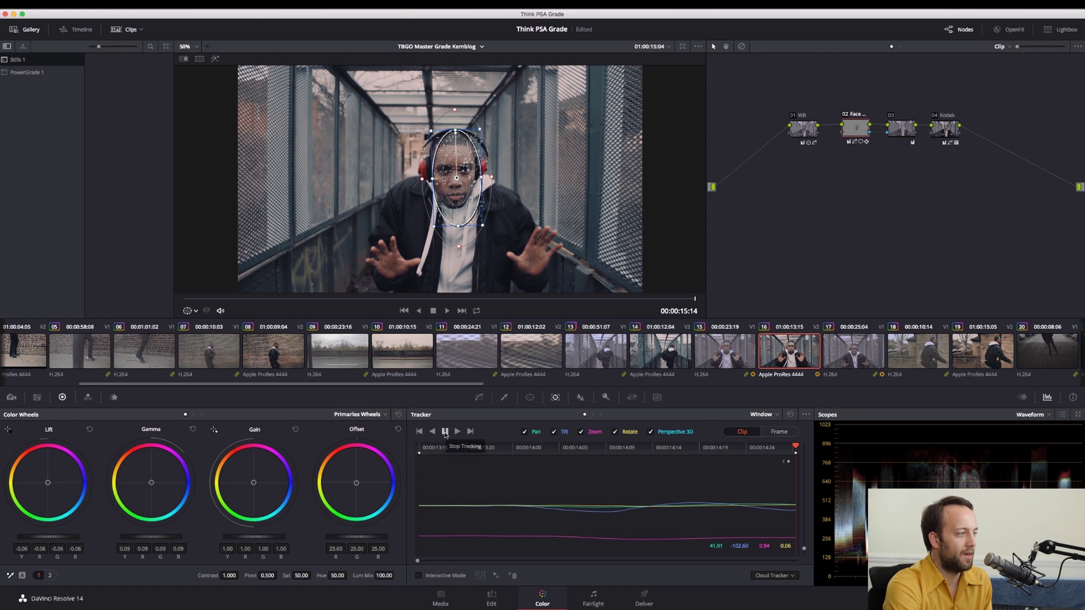
pyautogui.click(190, 310)
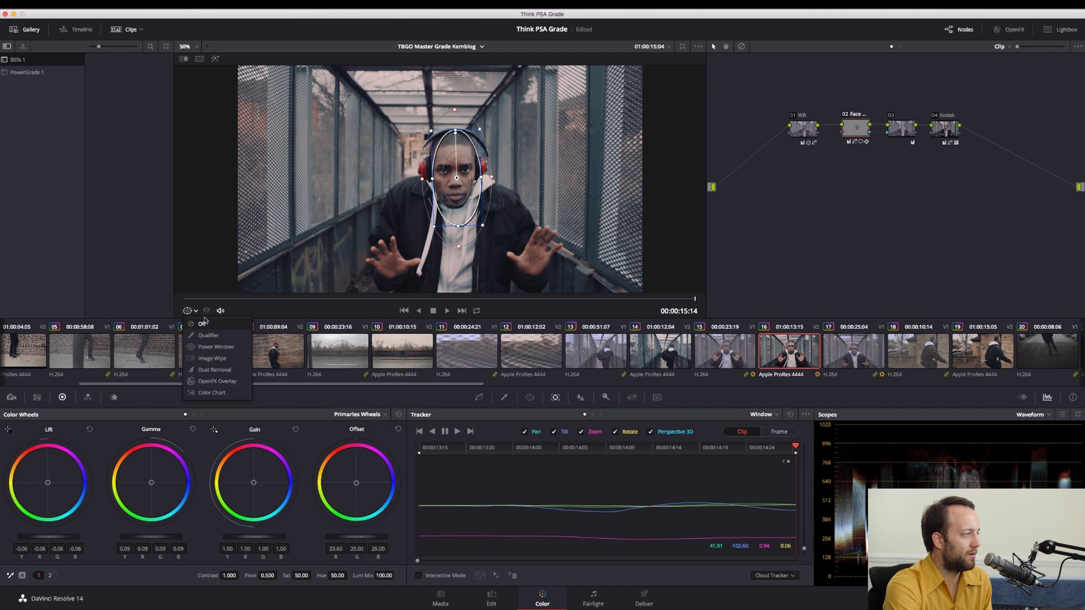
# Turn the viewer's window overlay off and compare the Face grade off and on
pyautogui.click(206, 323)
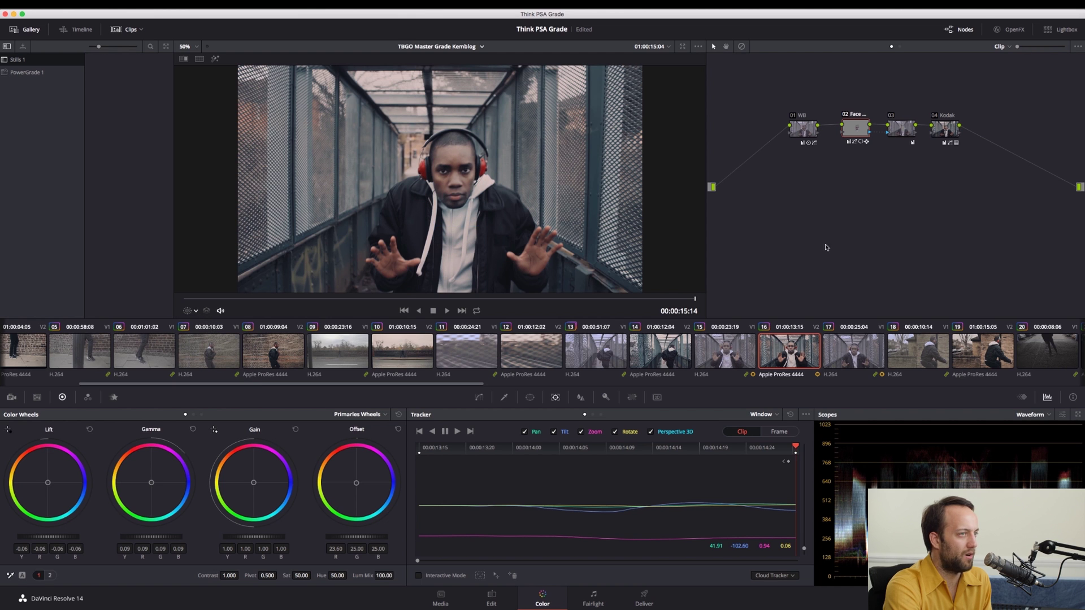
pyautogui.click(846, 115)
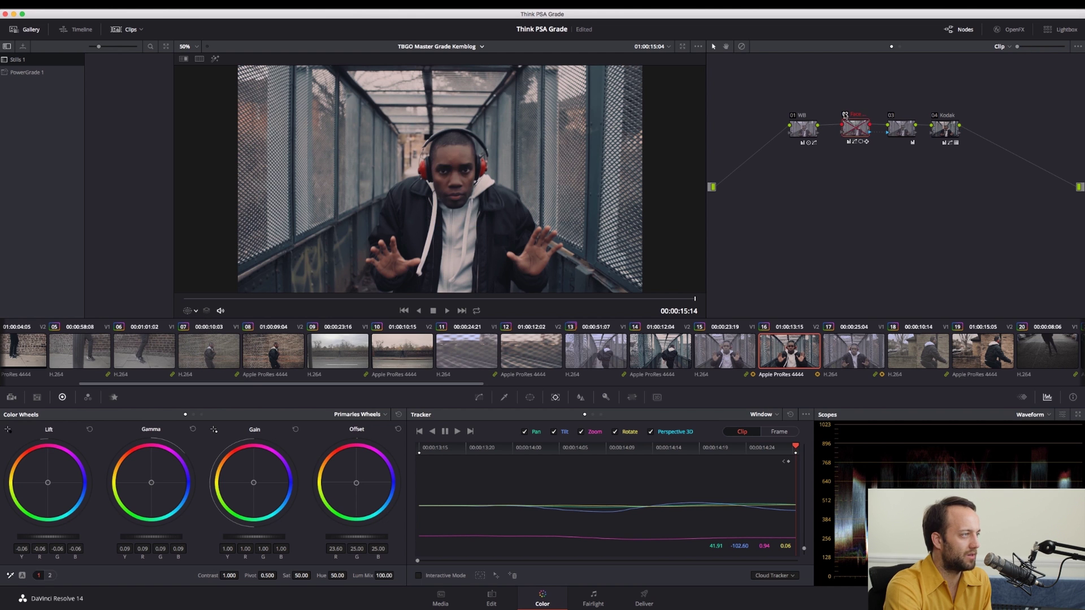
pyautogui.click(846, 116)
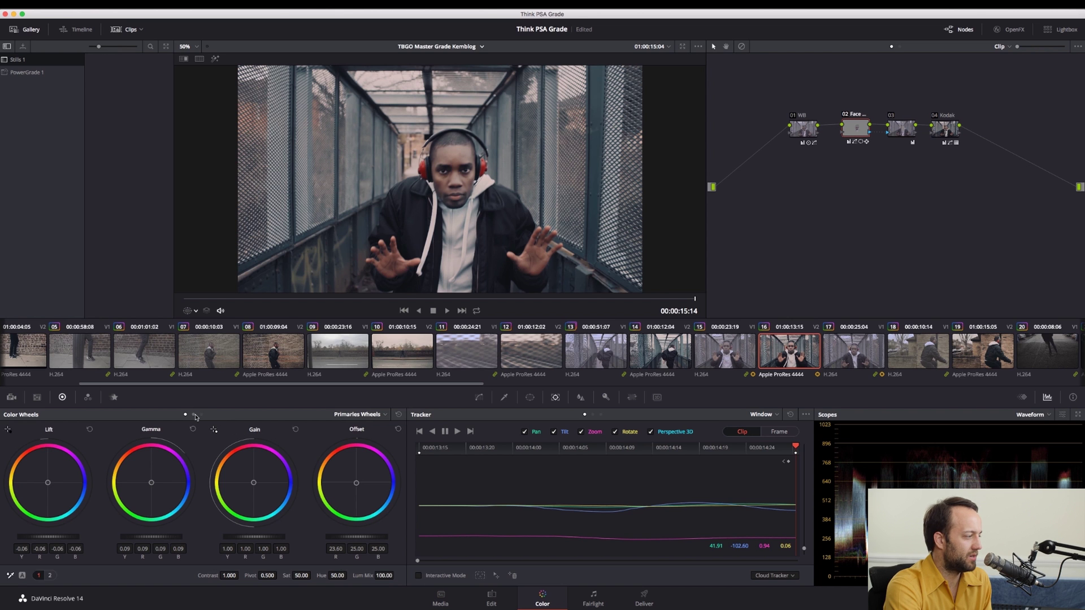
# Compare the gamma lift by resetting and undoing it twice, then move to clip 19
pyautogui.click(193, 430)
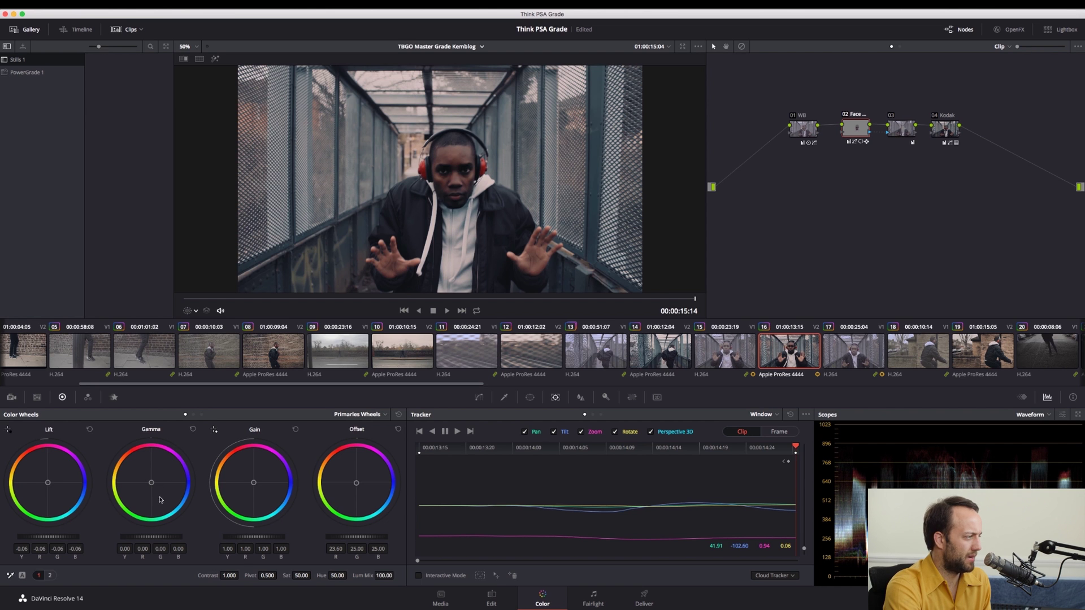
pyautogui.hotkey('ctrl', 'z')
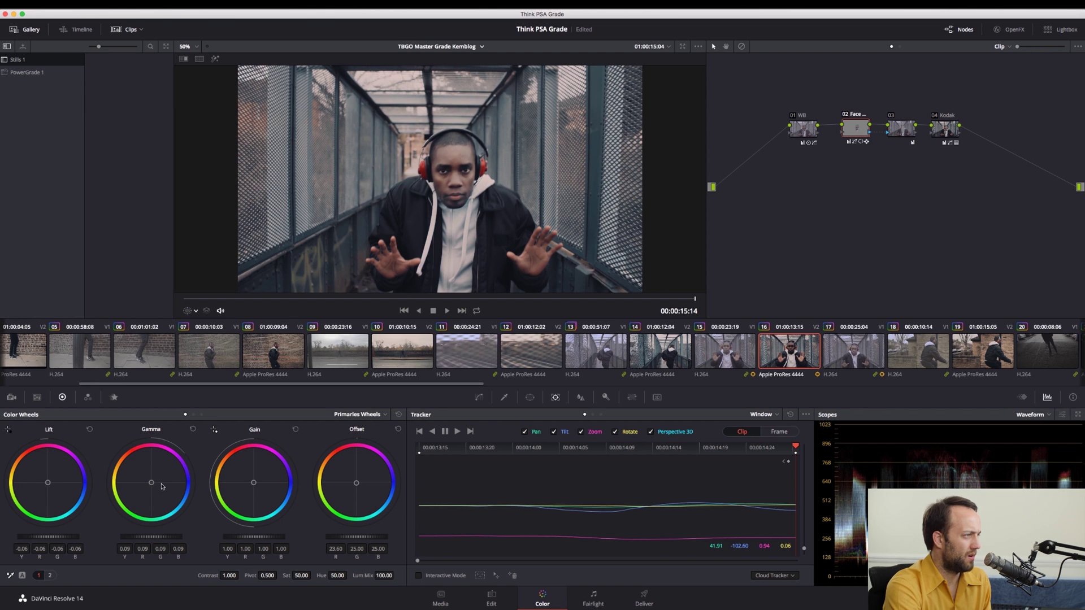
pyautogui.click(193, 430)
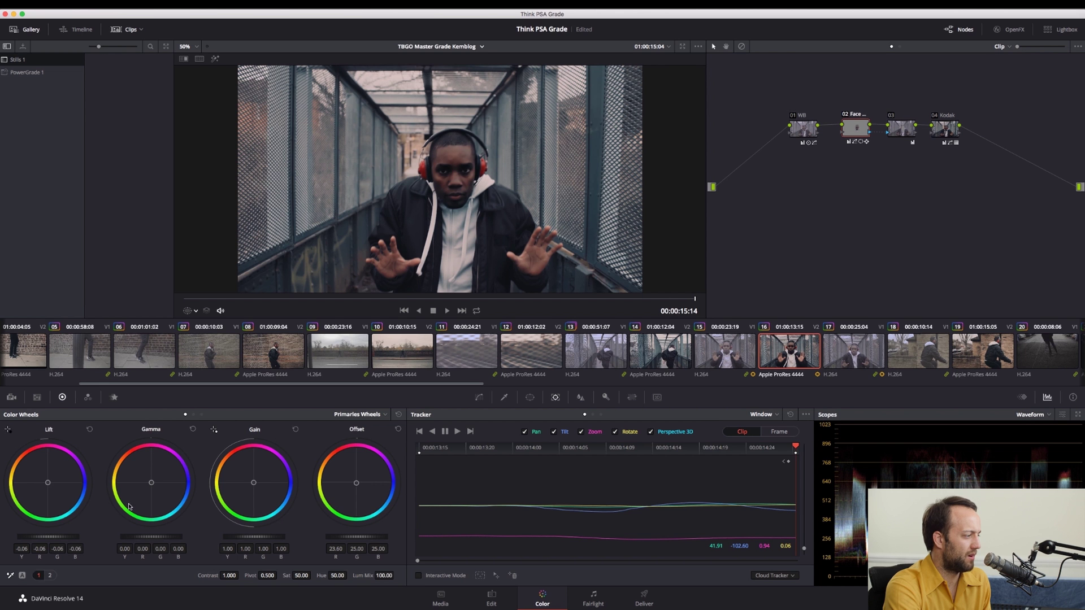
pyautogui.hotkey('ctrl', 'z')
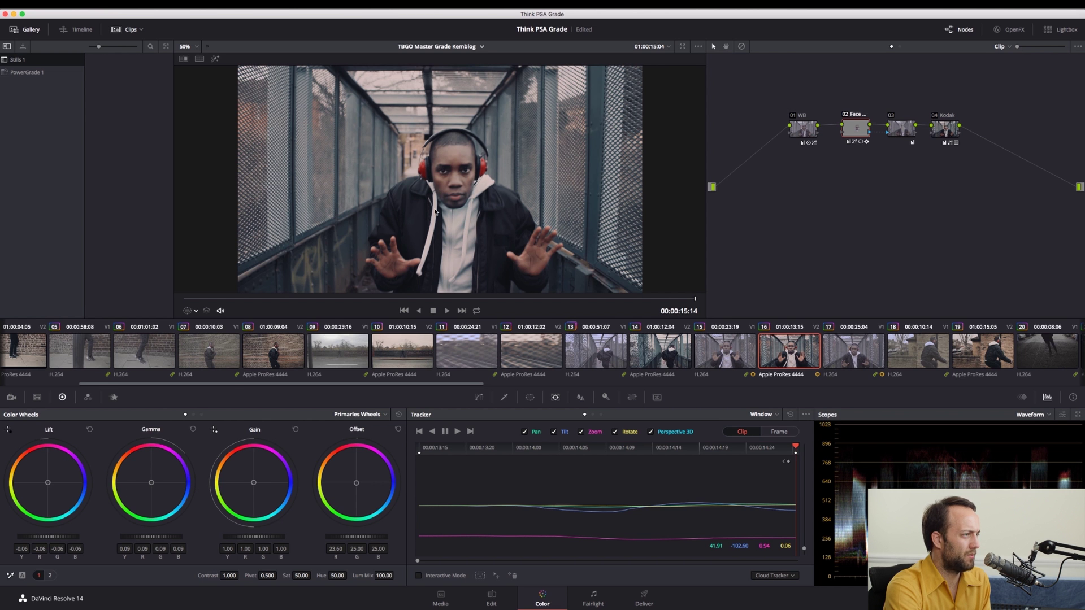
pyautogui.press('Down')
pyautogui.press('Down')
pyautogui.press('Down')
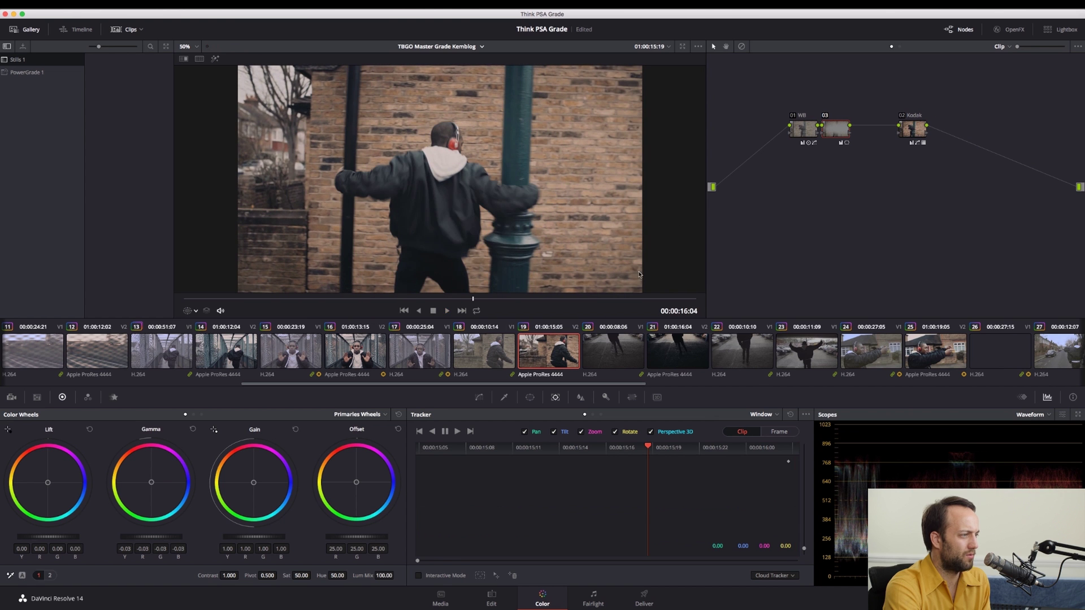
# Go back to clip 16 and play it briefly
pyautogui.click(379, 360)
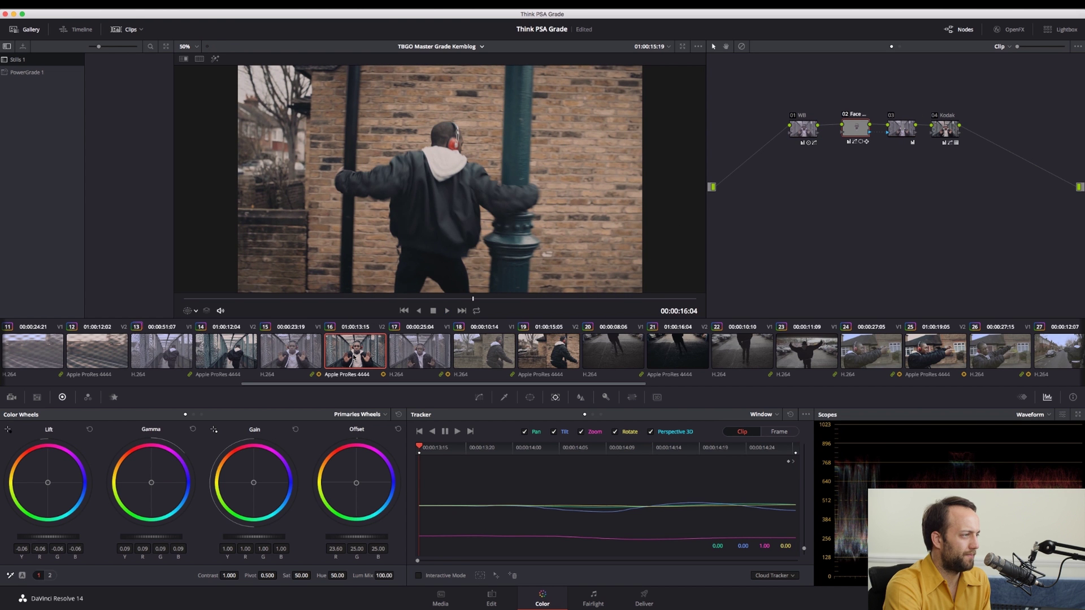
pyautogui.press('space')
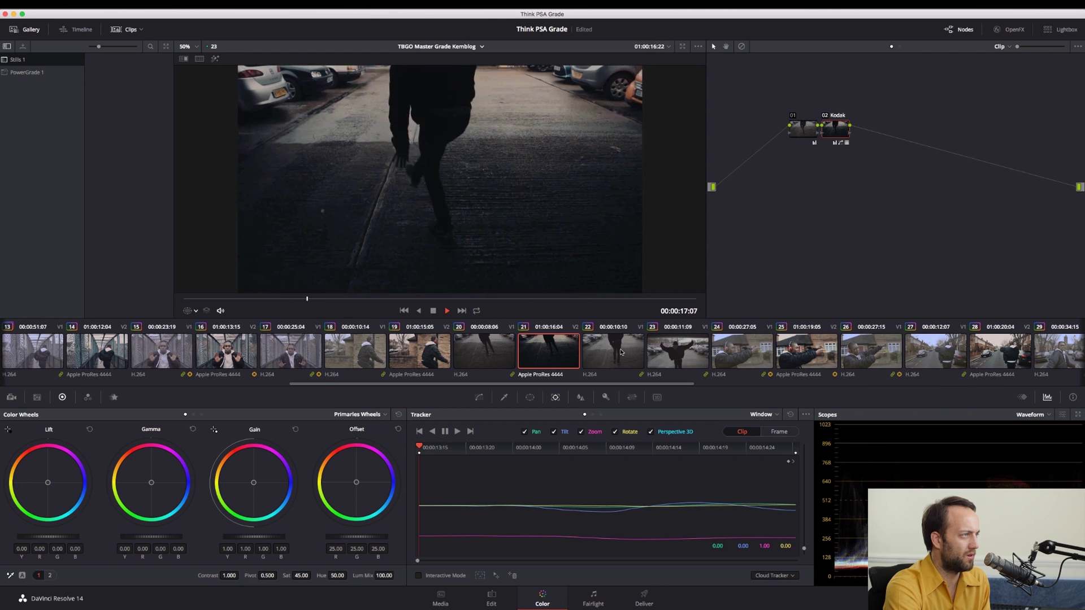
pyautogui.press('space')
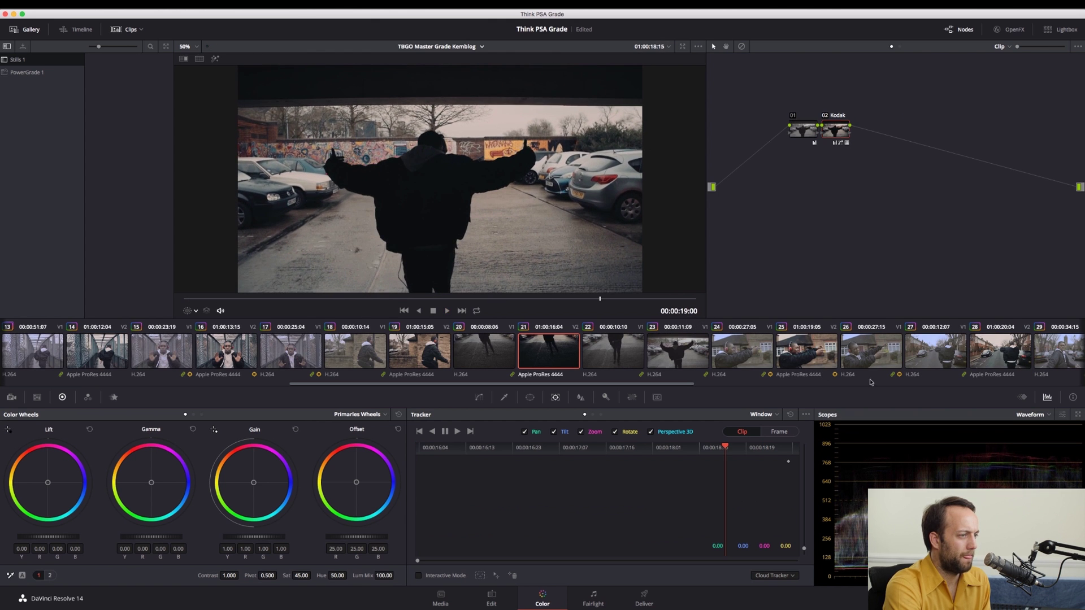
# Make clip 25 current and disable its Kodak, Face and 01 nodes to see the ungraded footage
pyautogui.click(835, 358)
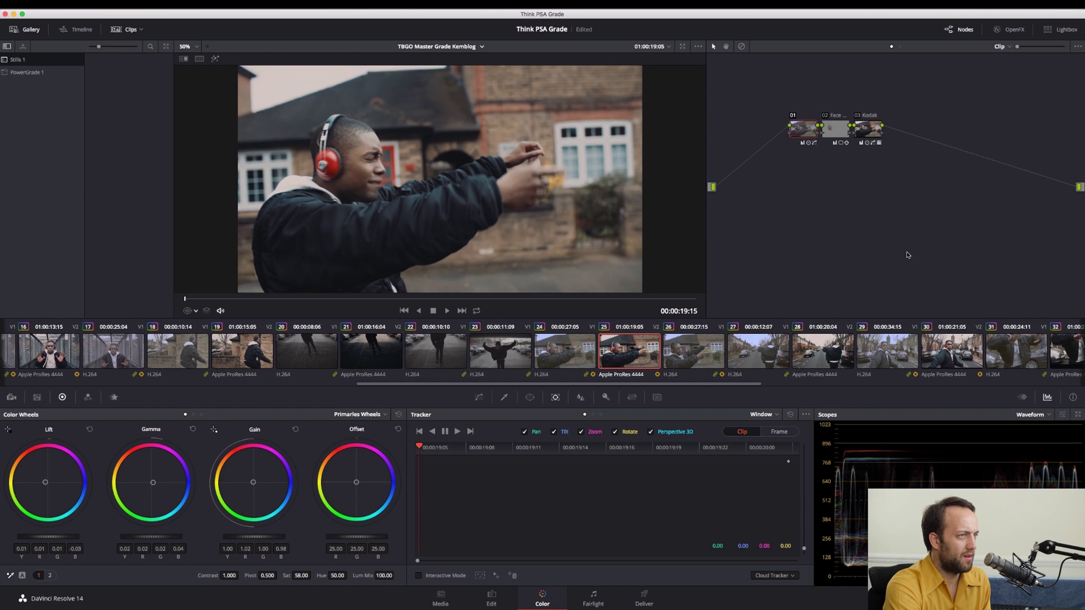
pyautogui.click(871, 135)
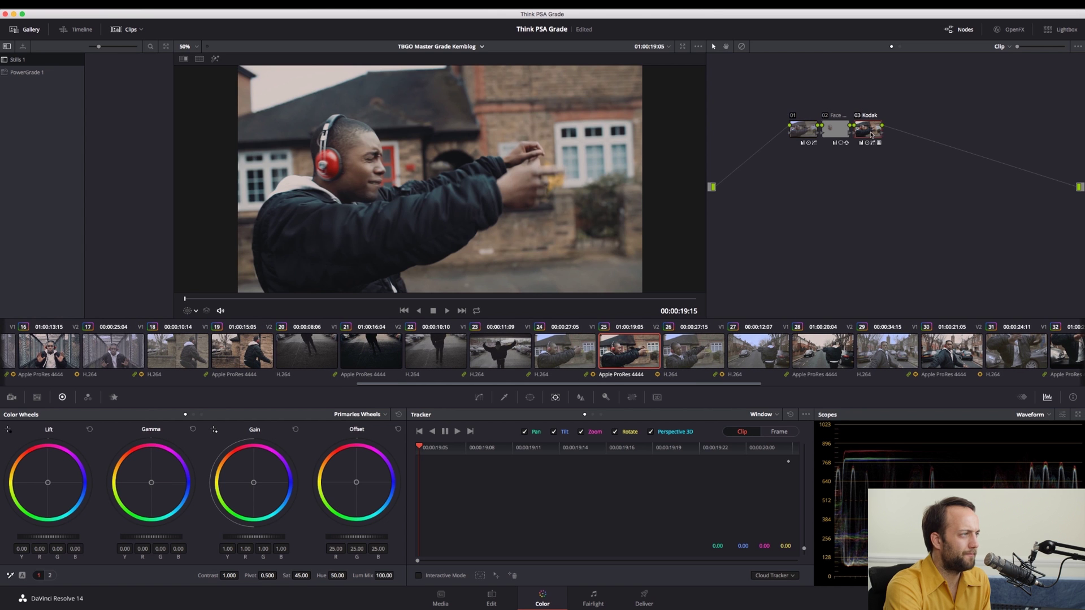
pyautogui.click(857, 115)
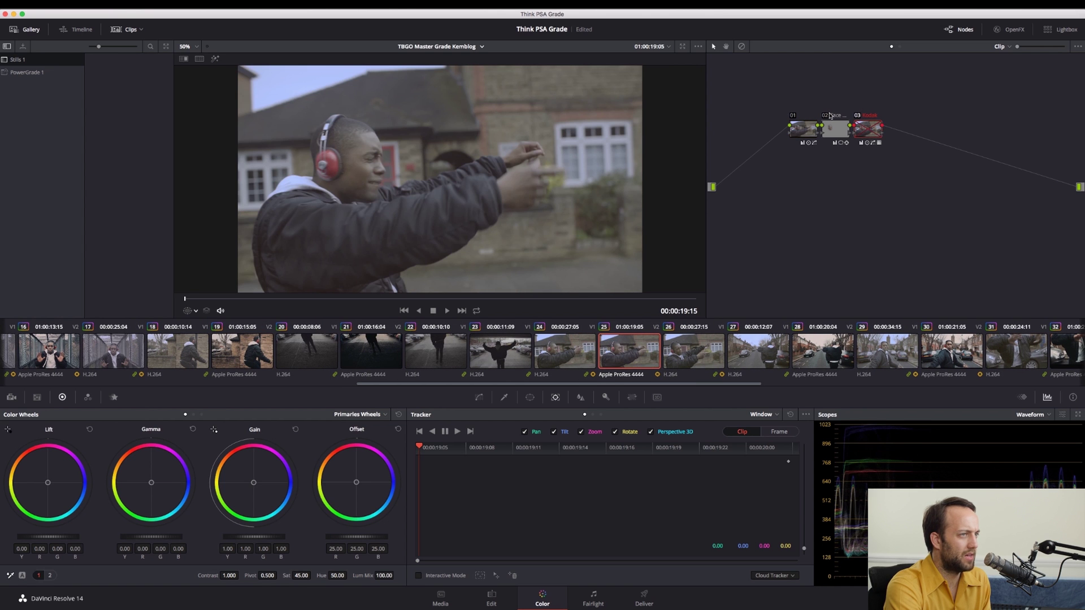
pyautogui.click(826, 116)
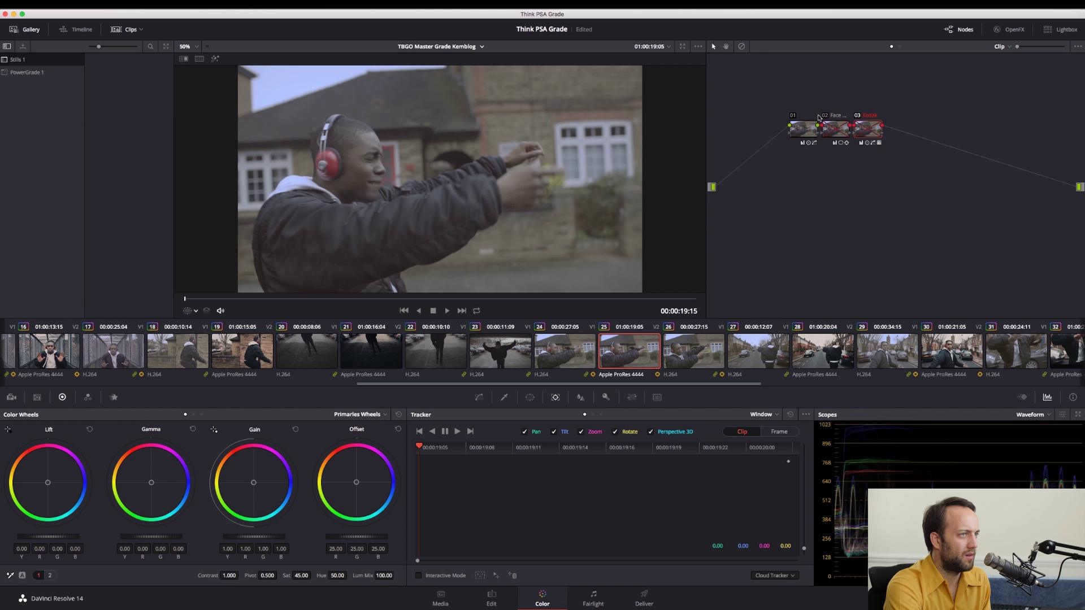
pyautogui.click(794, 116)
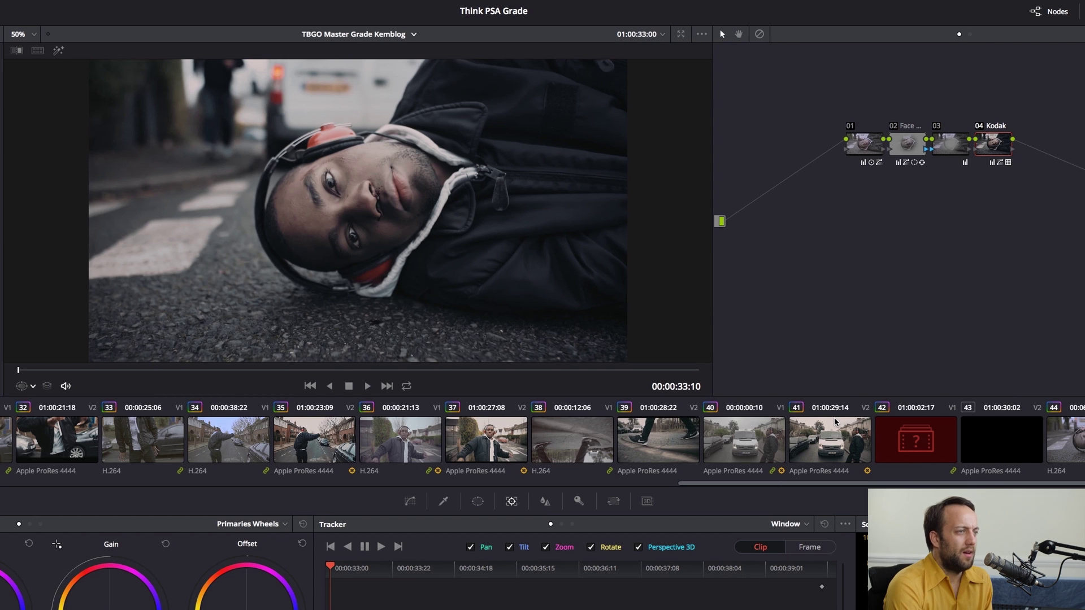
pyautogui.hotkey('alt', 'd')
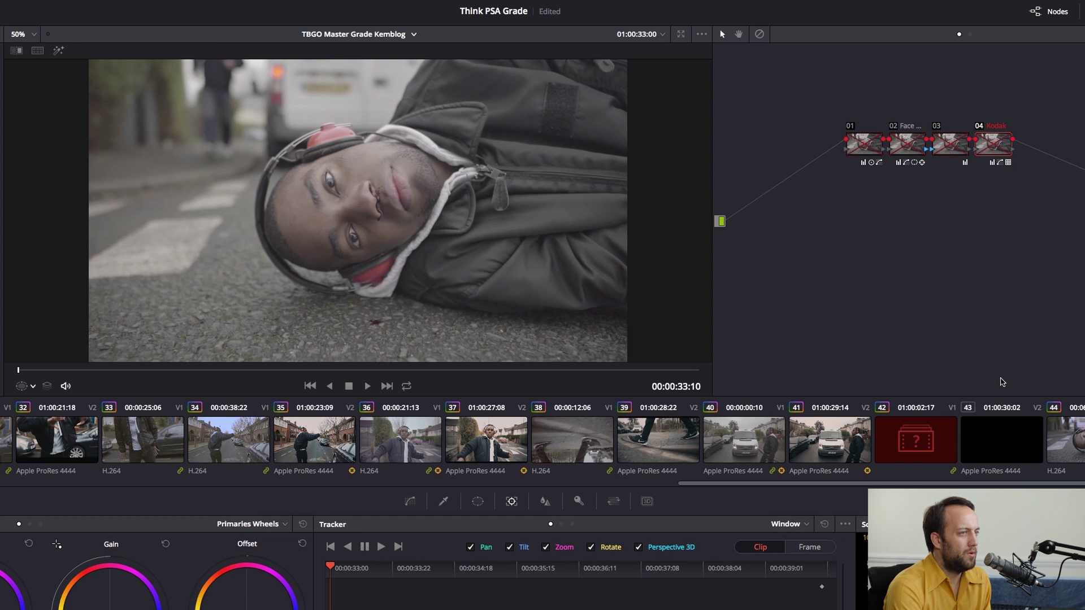
pyautogui.click(980, 126)
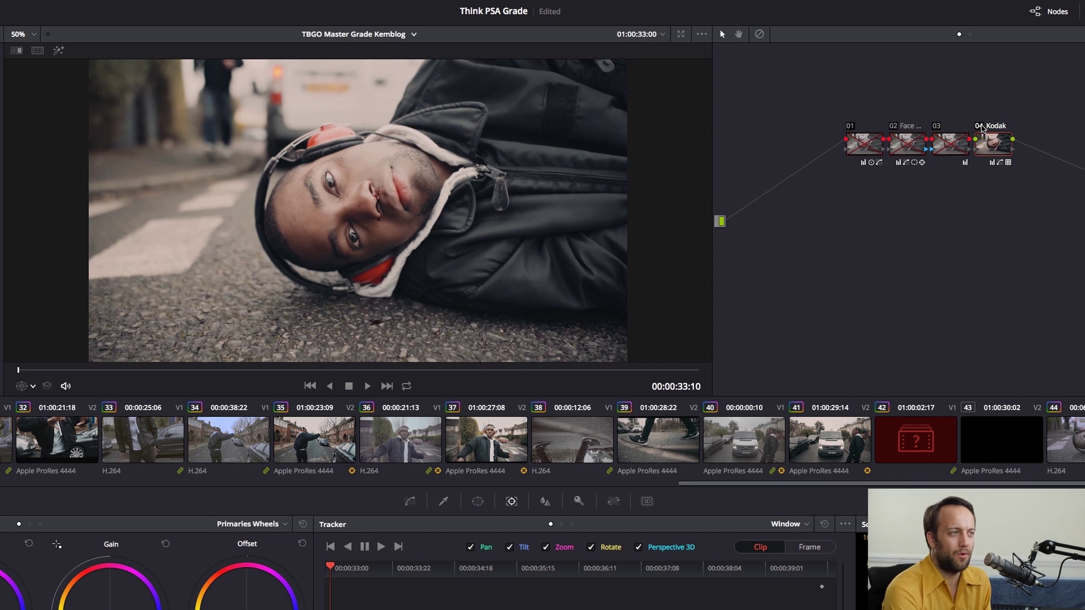
pyautogui.click(938, 127)
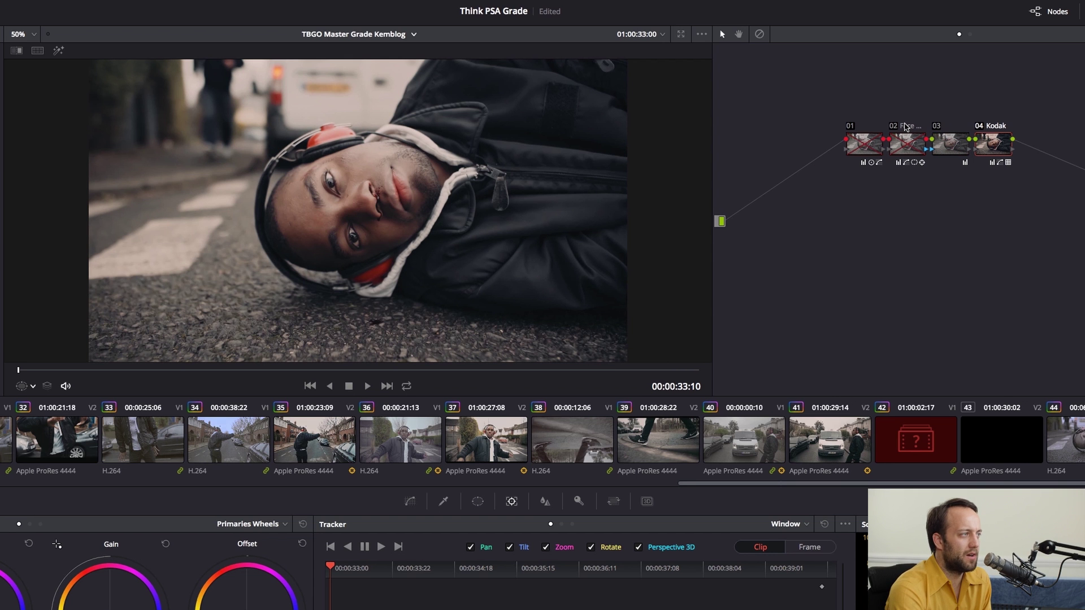
pyautogui.click(905, 126)
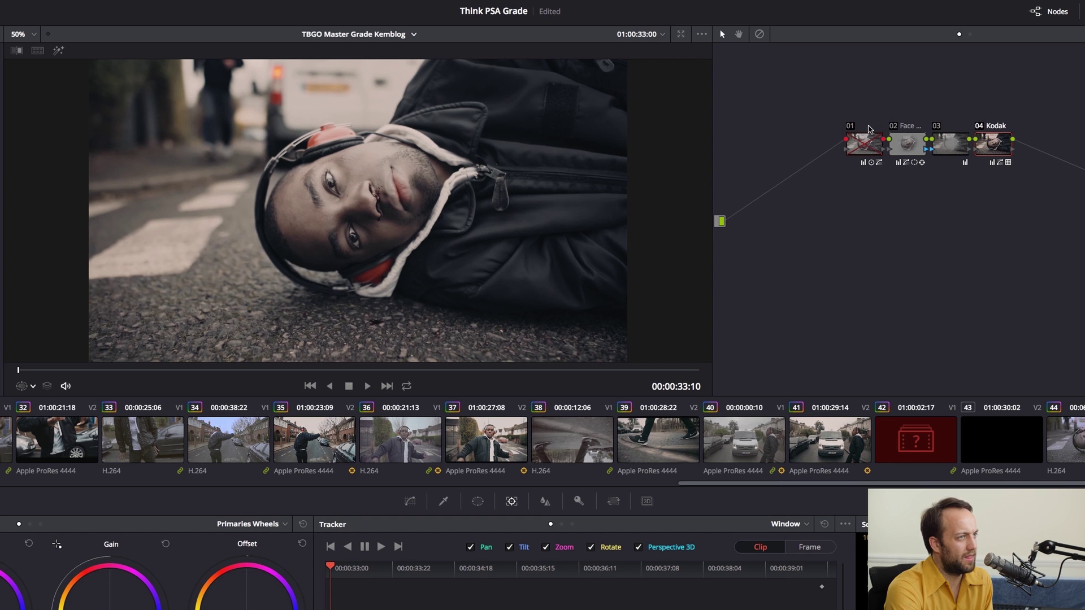
pyautogui.click(852, 127)
pyautogui.click(851, 127)
pyautogui.click(852, 127)
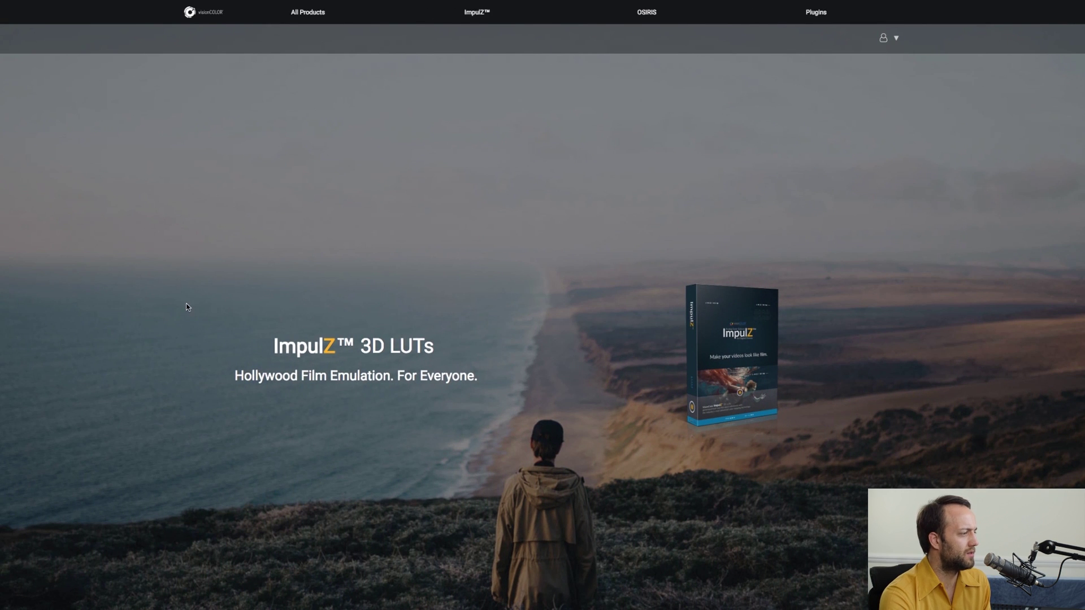
pyautogui.scroll(-20, 189, 308)
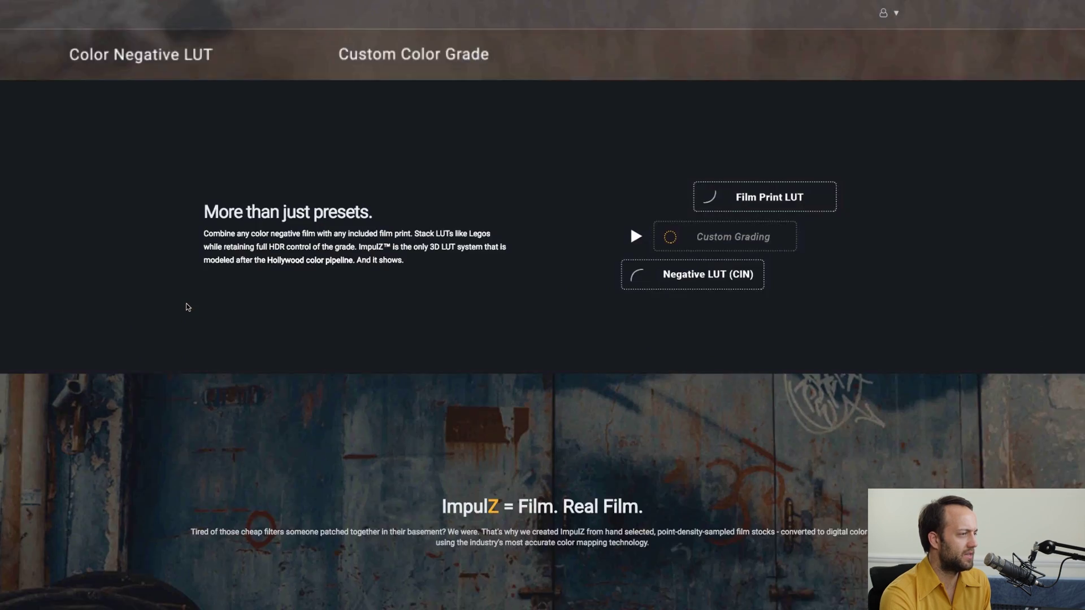
pyautogui.scroll(-5, 87, 199)
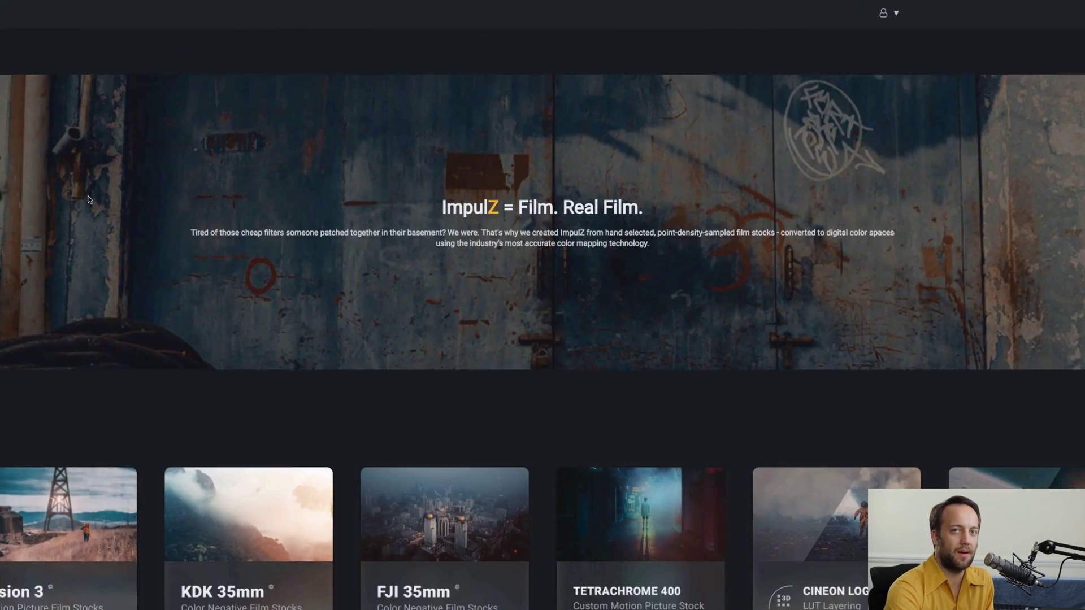
pyautogui.scroll(-14, 87, 199)
pyautogui.scroll(-5, 88, 200)
pyautogui.scroll(20, 88, 199)
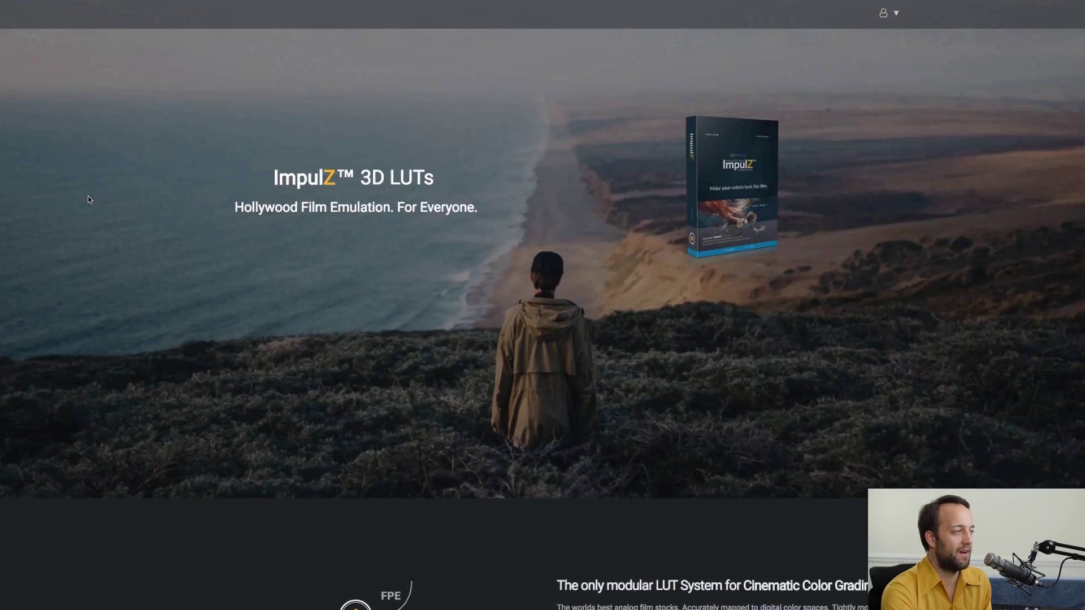
pyautogui.scroll(3, 88, 200)
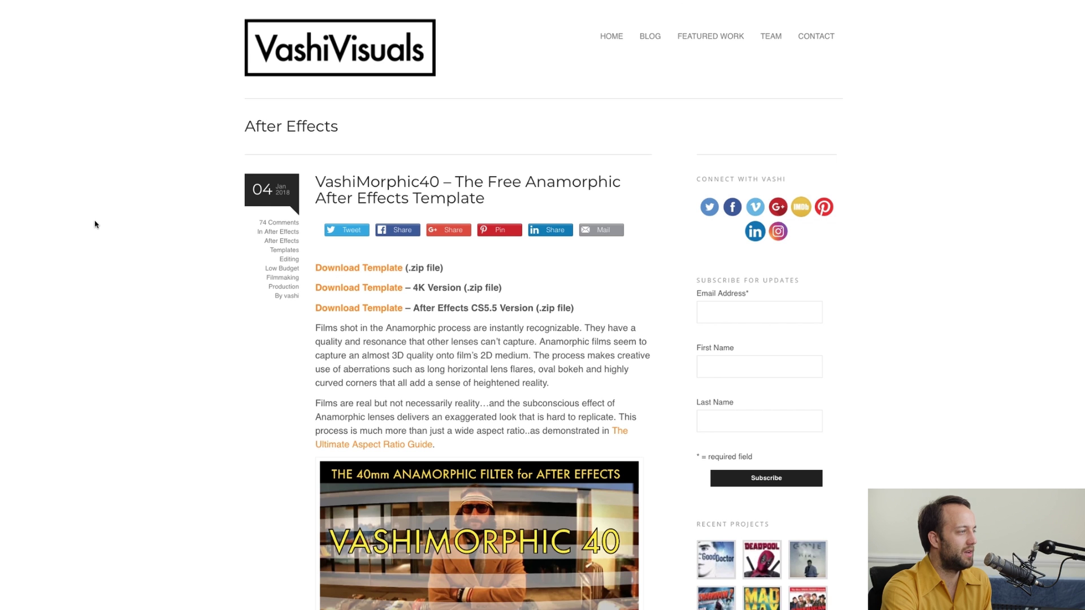
# Scroll through the VashiMorphic40 blog post and back up toward its download links
pyautogui.scroll(-3, 95, 225)
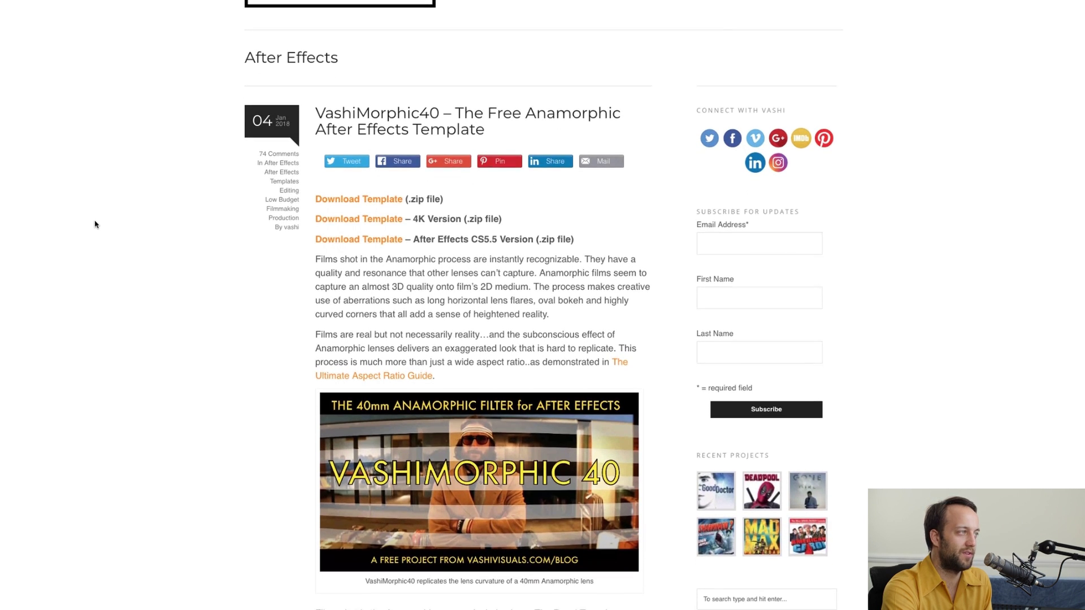
pyautogui.scroll(-10, 95, 224)
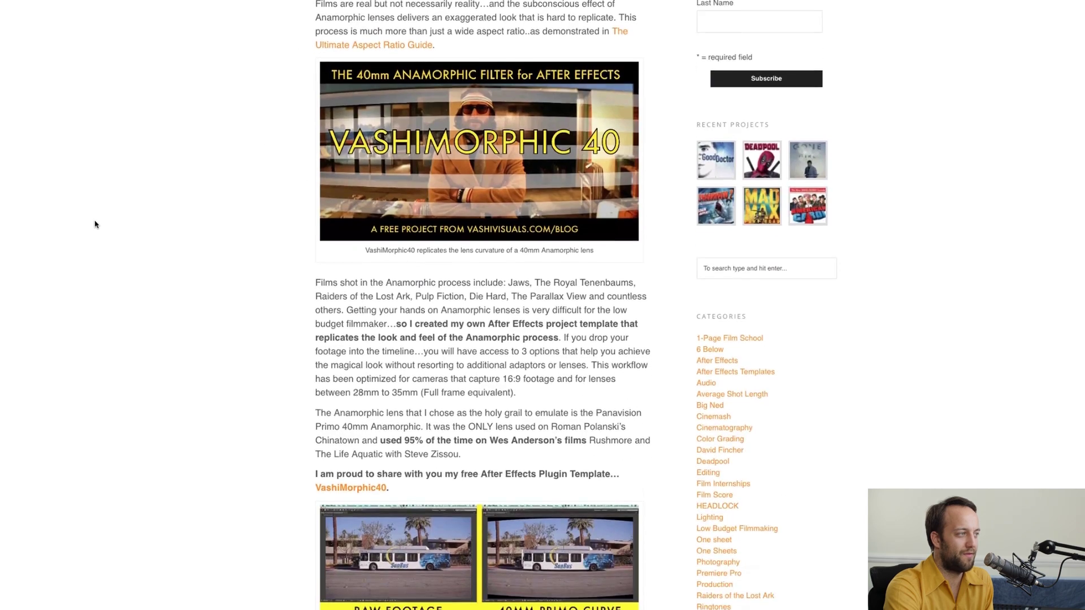
pyautogui.scroll(-3, 95, 224)
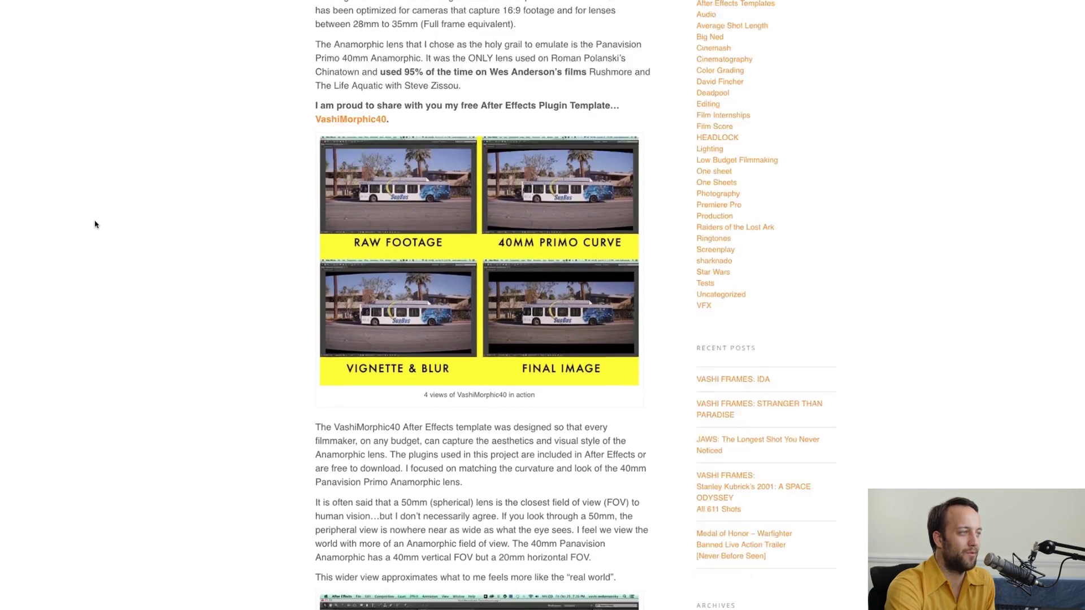
pyautogui.scroll(15, 94, 224)
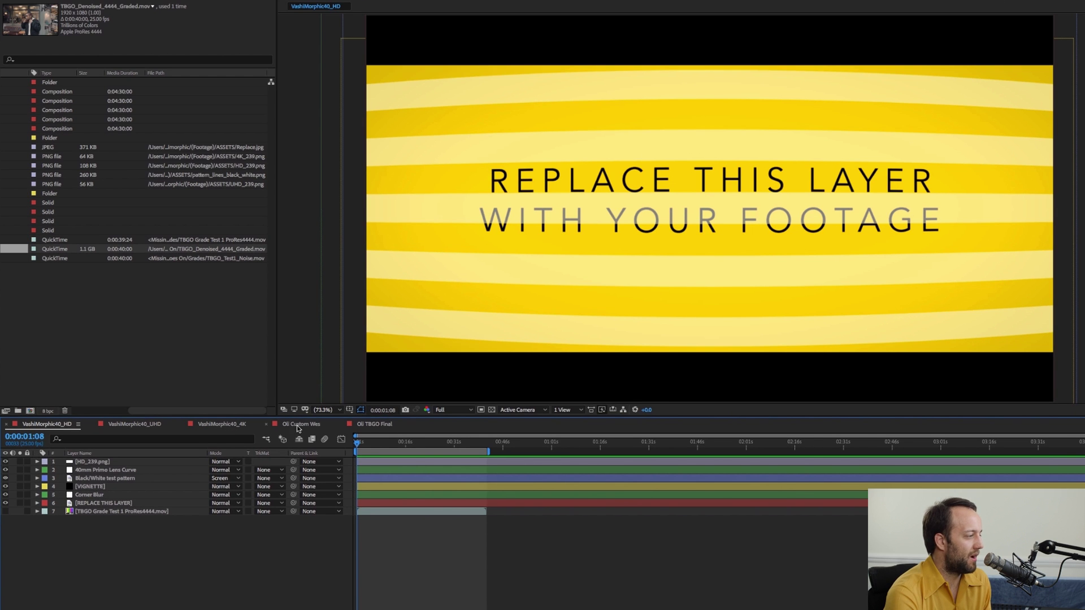
pyautogui.click(5, 503)
pyautogui.click(5, 503)
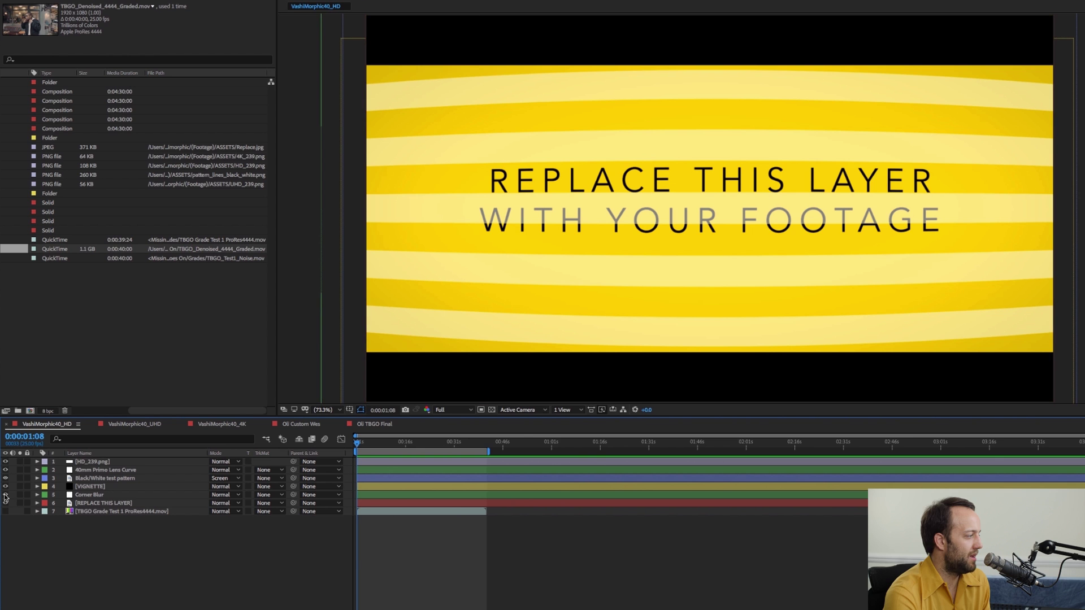
pyautogui.click(5, 479)
pyautogui.click(5, 478)
pyautogui.click(5, 470)
pyautogui.click(5, 470)
pyautogui.click(5, 462)
pyautogui.click(5, 462)
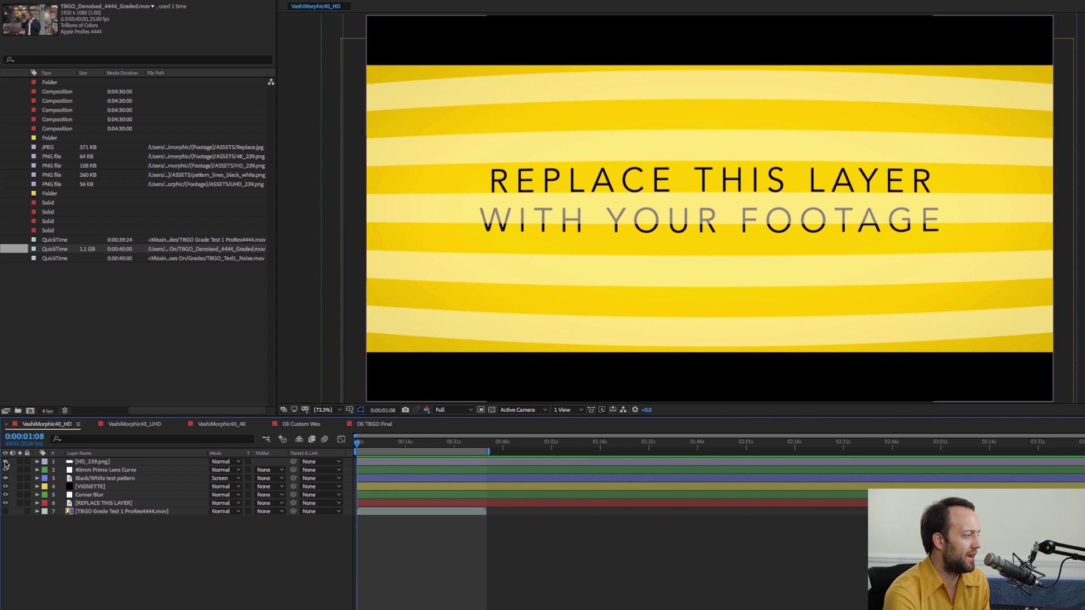
pyautogui.click(5, 503)
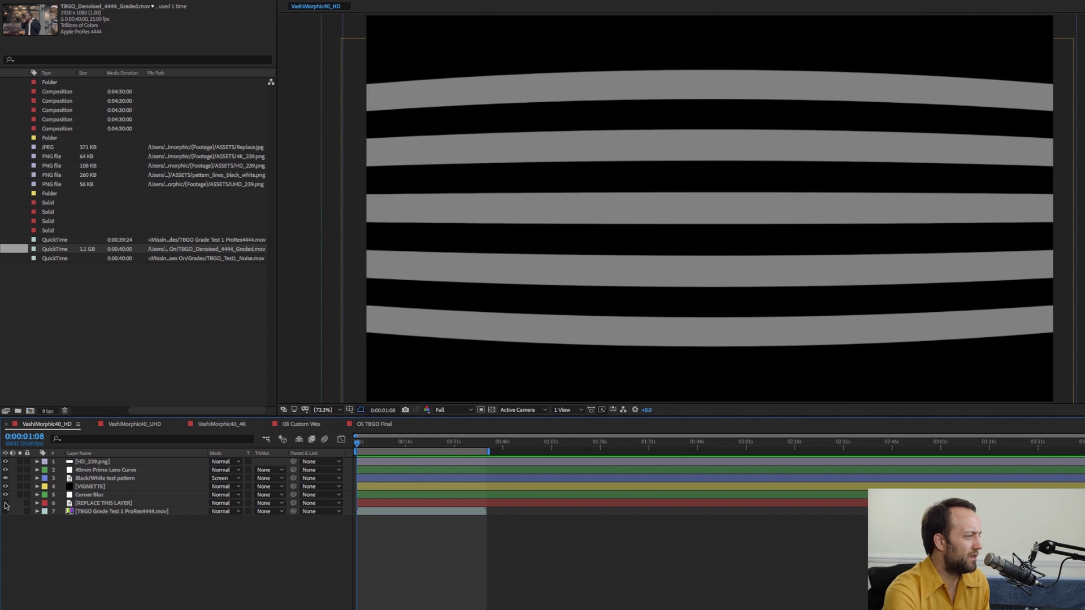
pyautogui.click(6, 503)
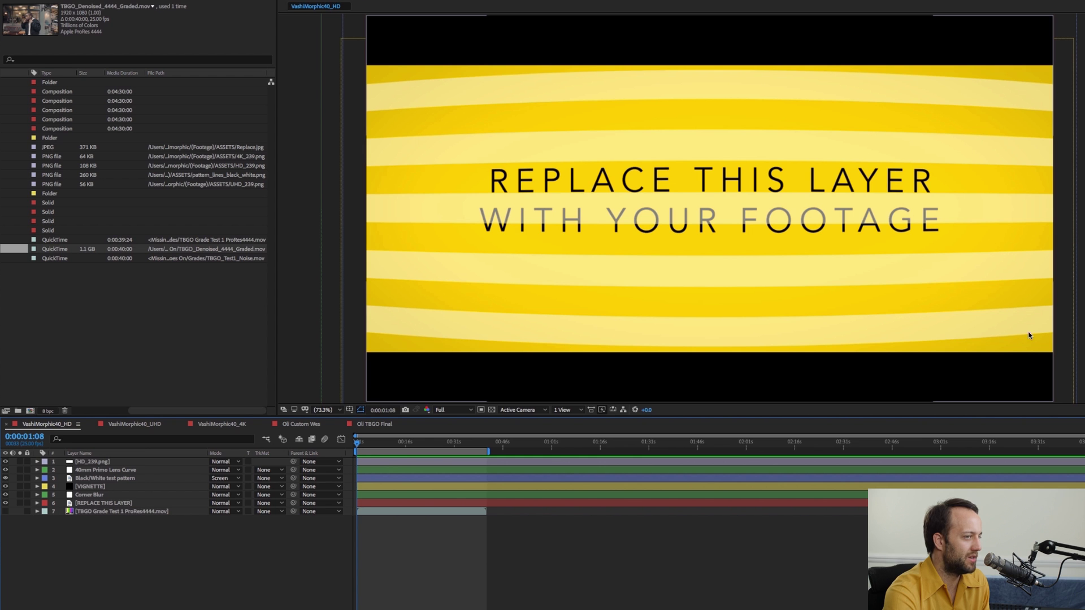
pyautogui.moveTo(6, 495); pyautogui.dragTo(6, 488)
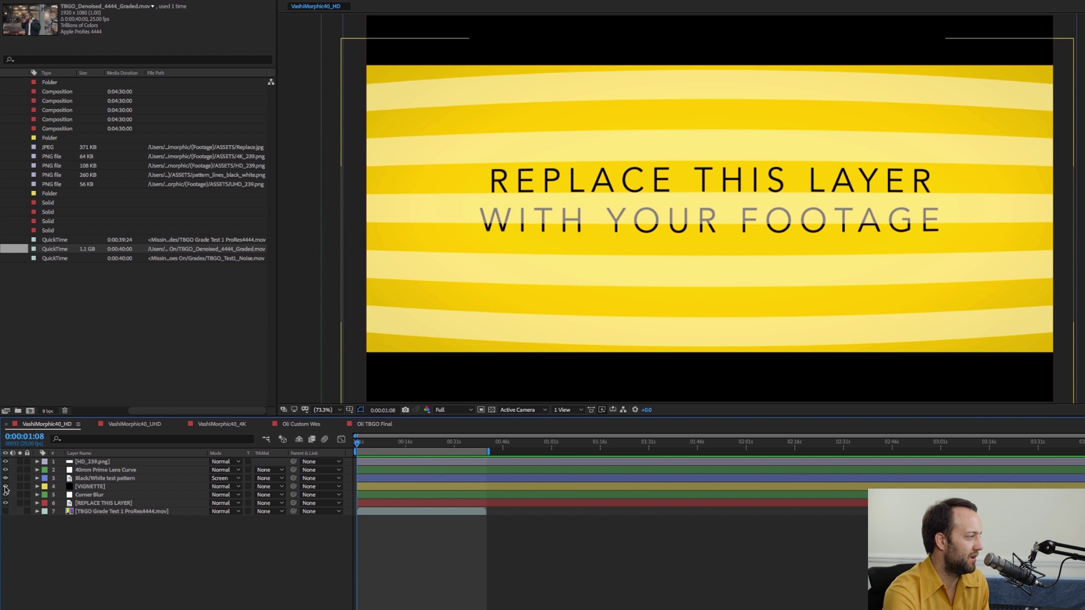
pyautogui.click(6, 487)
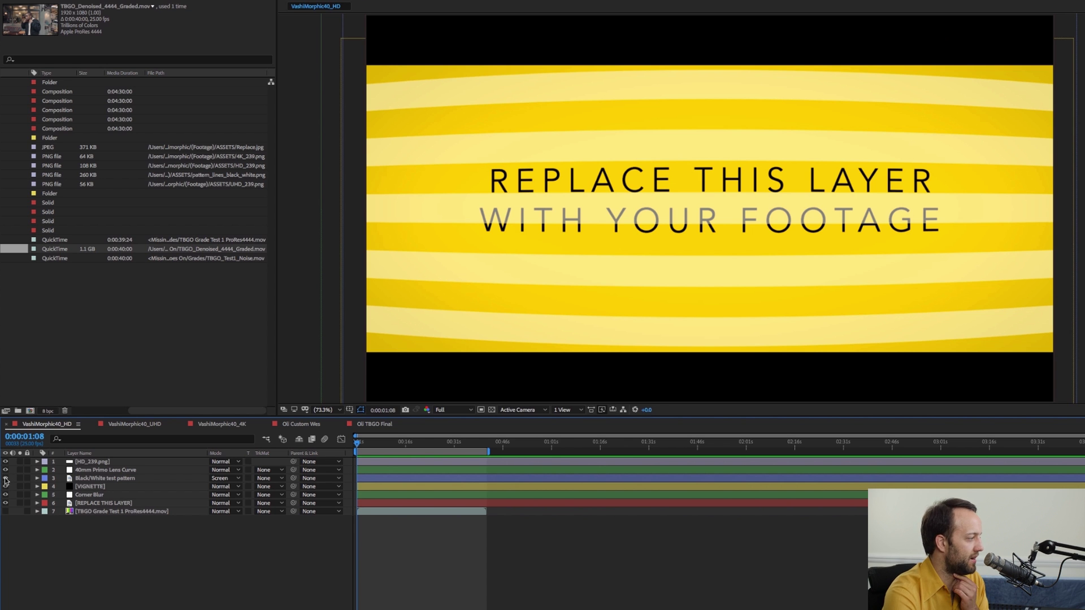
pyautogui.click(6, 479)
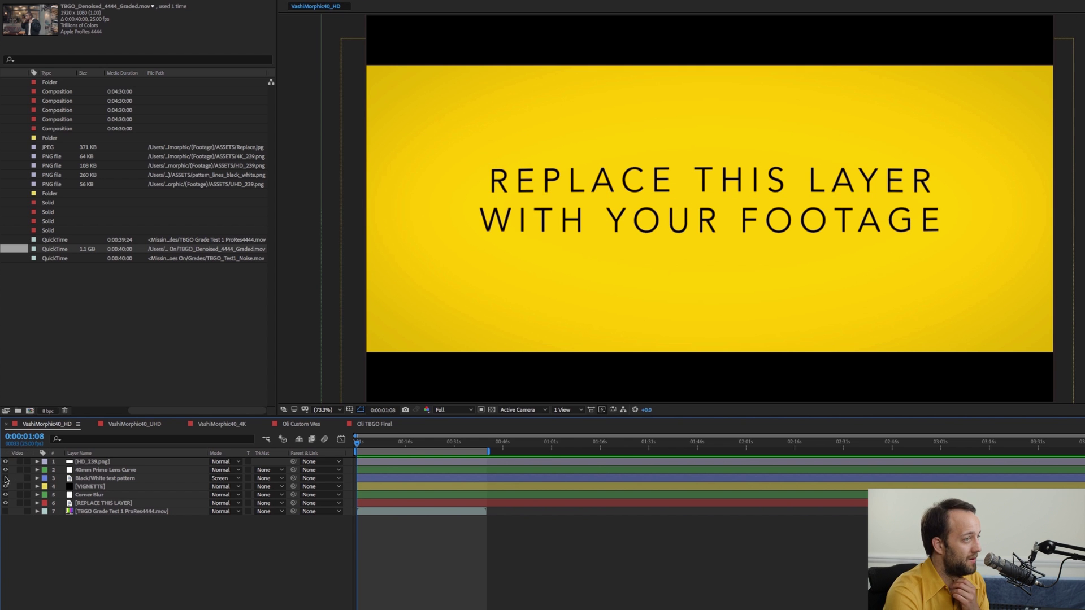
pyautogui.click(6, 478)
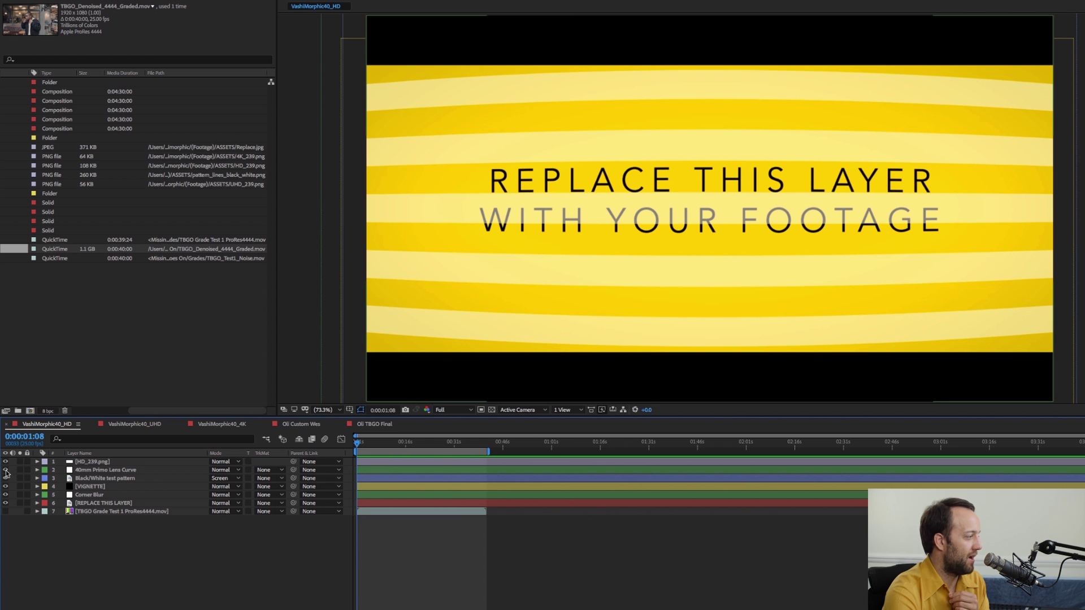
pyautogui.click(6, 471)
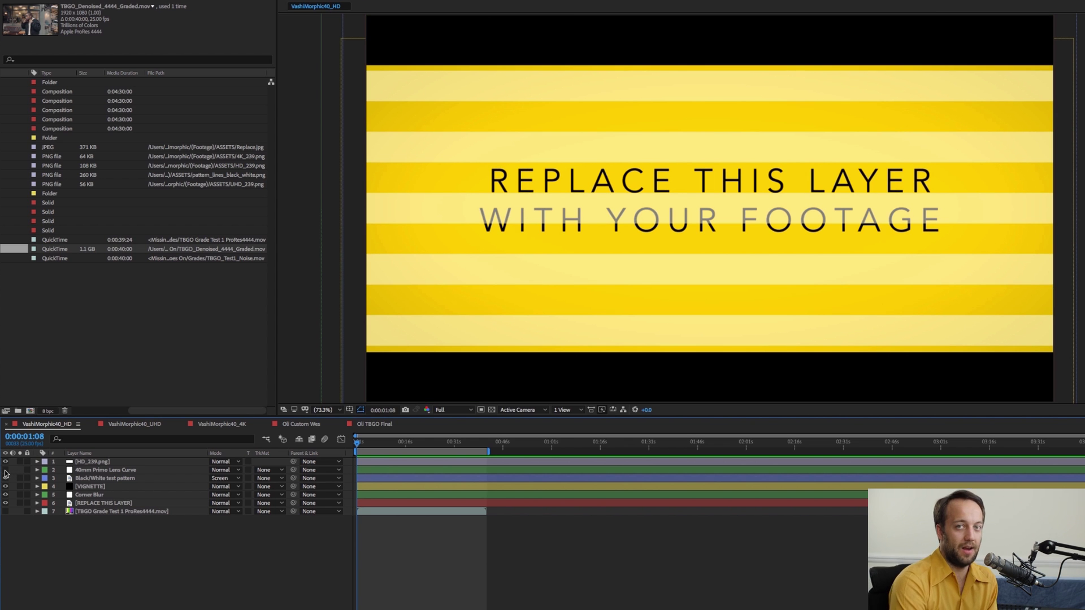
pyautogui.click(5, 470)
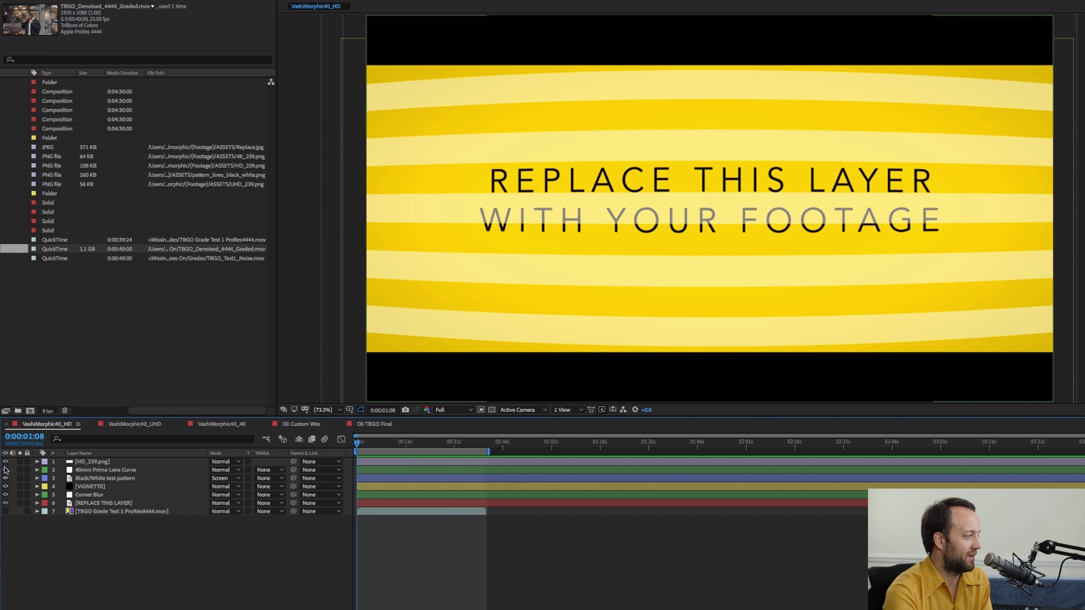
pyautogui.click(6, 463)
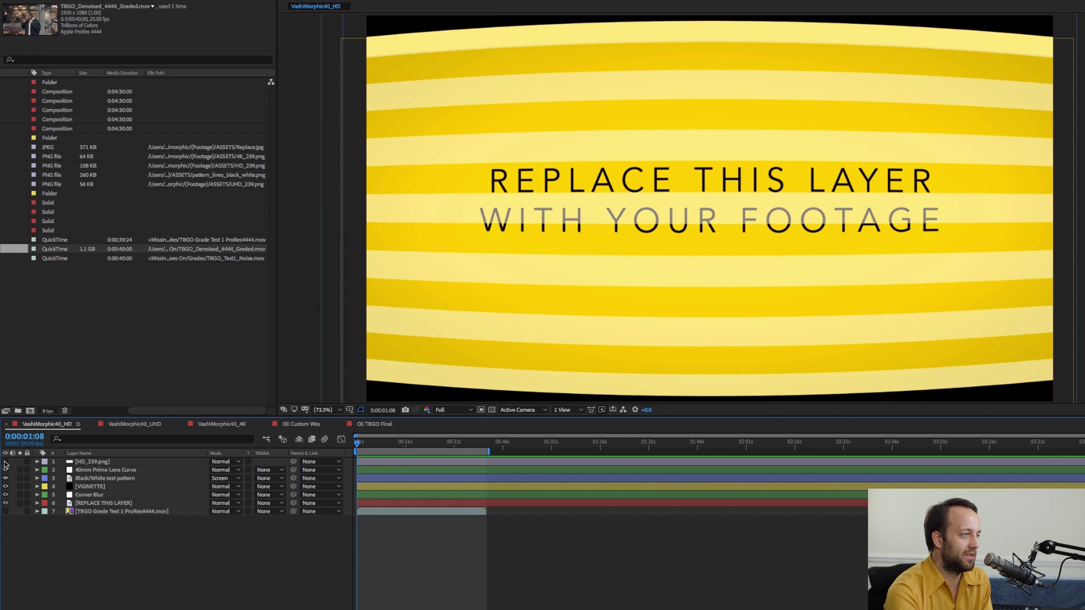
pyautogui.click(5, 462)
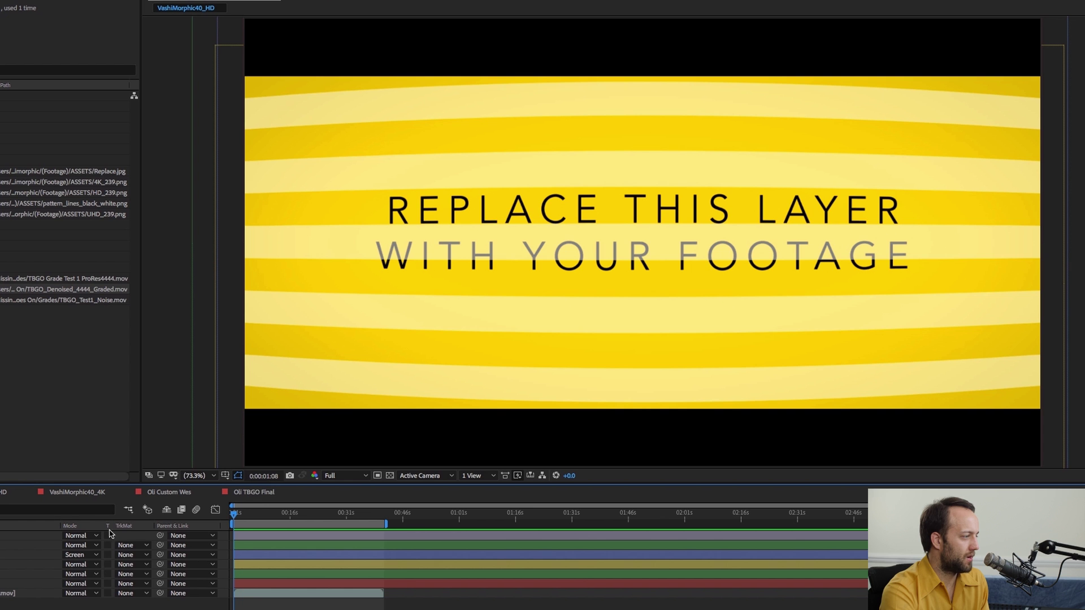
# Switch to the Oli TBGO Final composition in the timeline
pyautogui.click(257, 494)
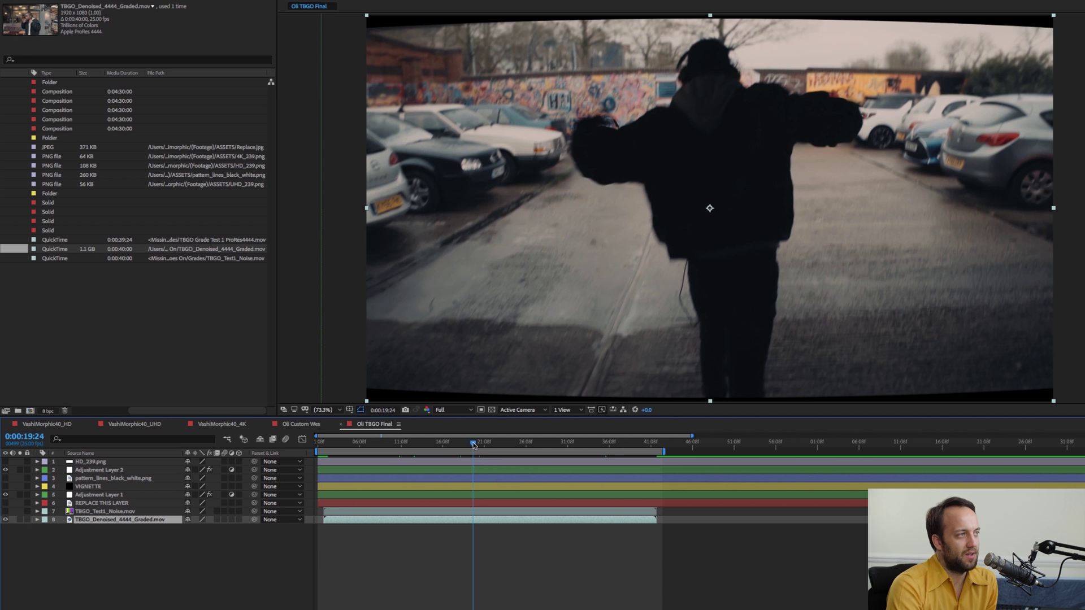
# At 0:00:21:00, toggle Adjustment Layer 2's lens curve off and on to compare, leaving it visible
pyautogui.moveTo(473, 445); pyautogui.dragTo(483, 444)
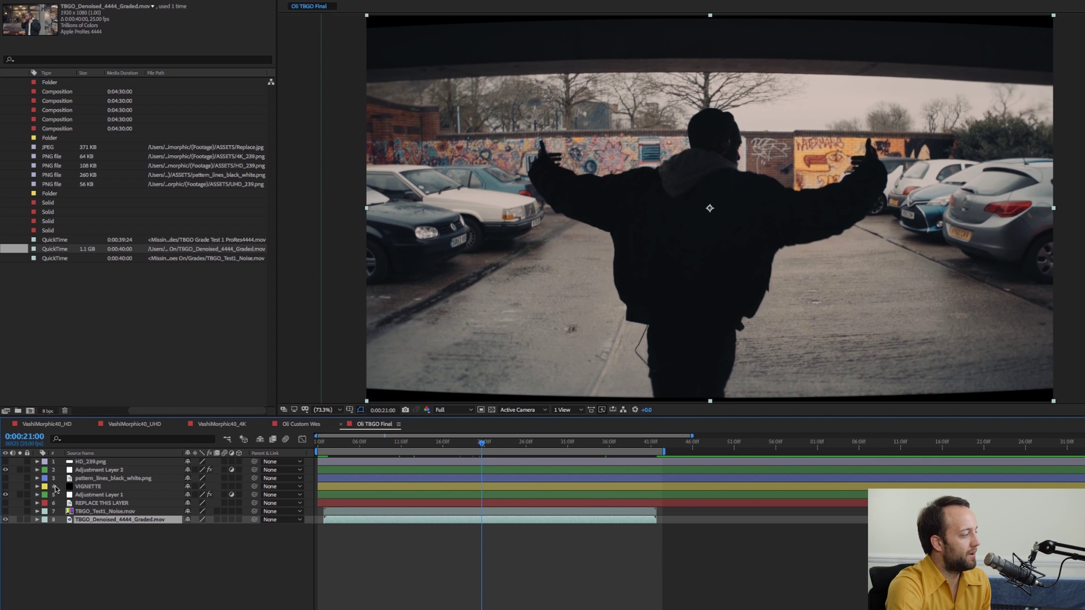
pyautogui.click(6, 469)
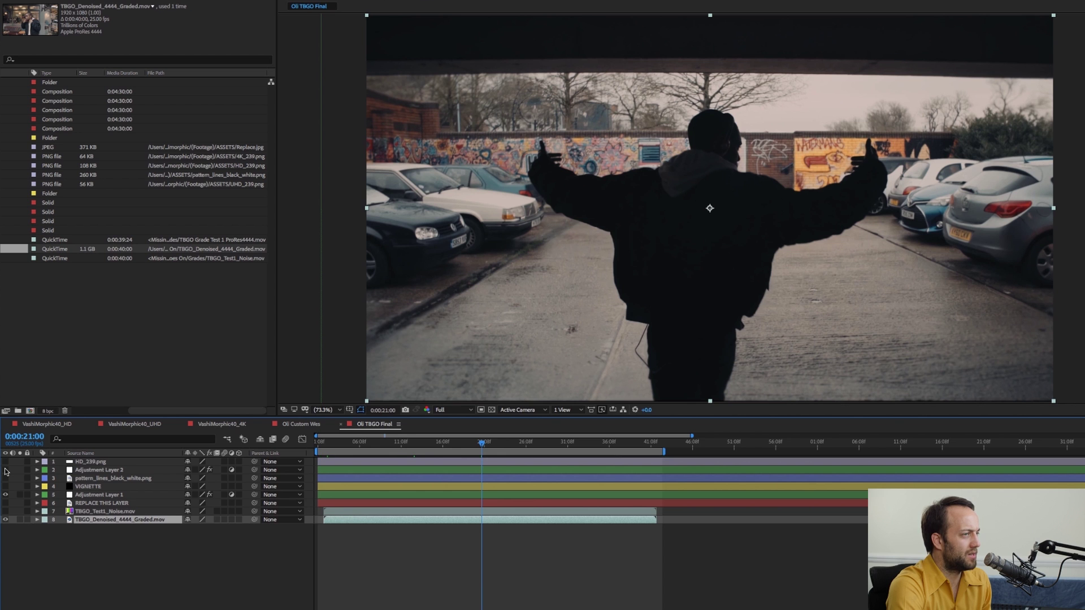
pyautogui.click(5, 469)
pyautogui.click(6, 470)
pyautogui.click(5, 470)
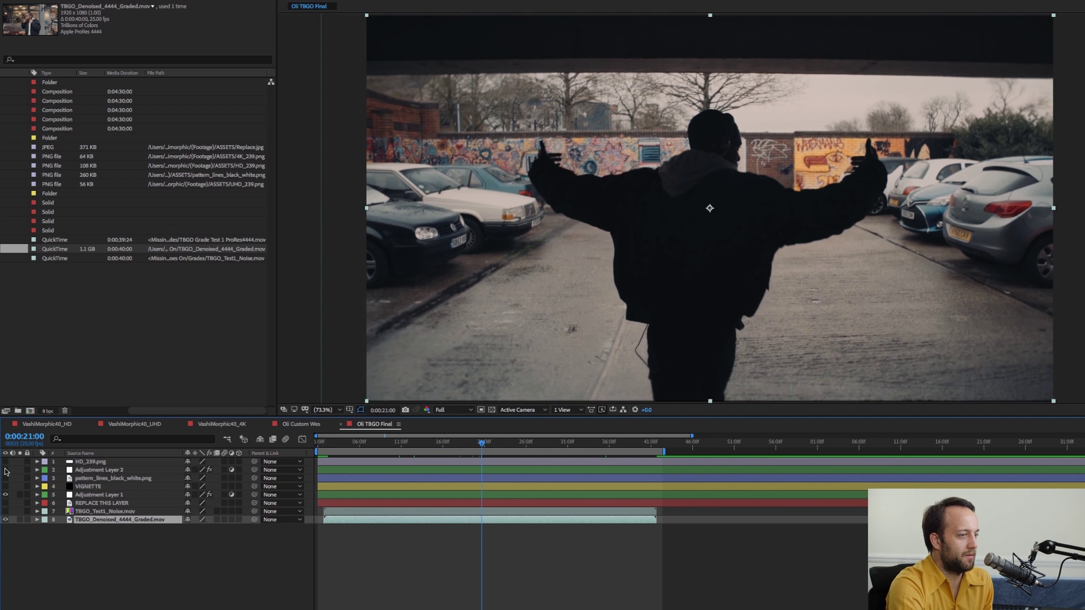
pyautogui.click(6, 470)
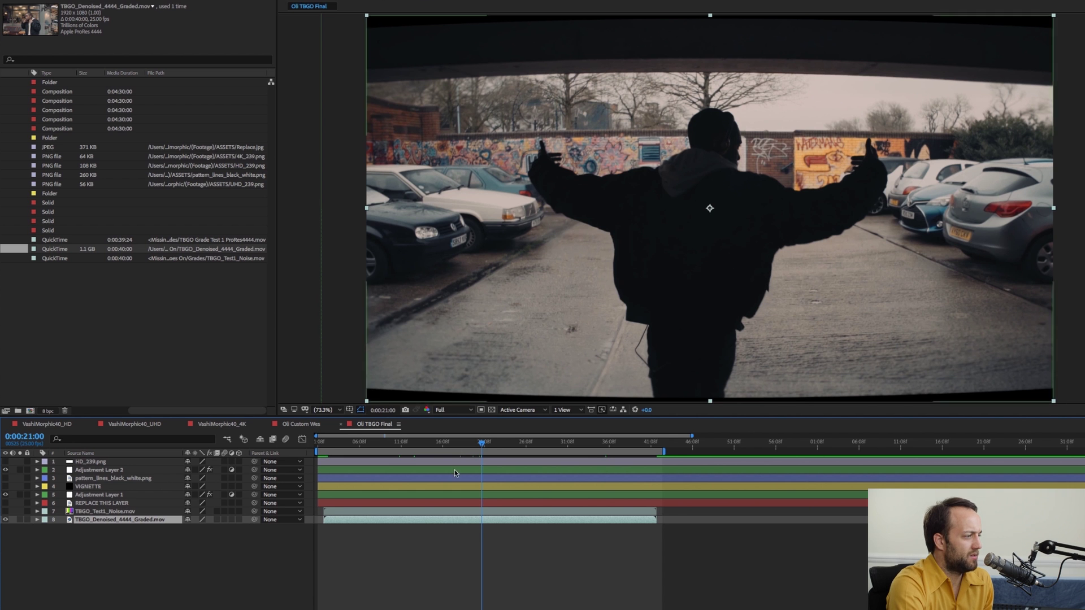
# At 0:00:27:23, glance at the VashiMorphic40_HD comp, then preview the VIGNETTE layer and hide it again
pyautogui.moveTo(482, 446); pyautogui.dragTo(538, 446)
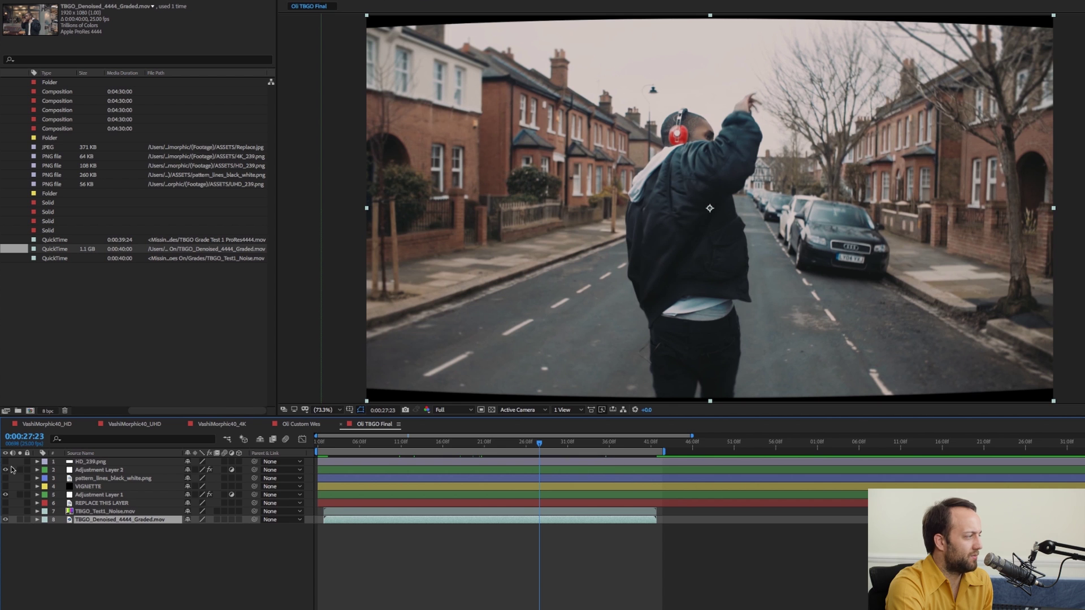
pyautogui.click(46, 424)
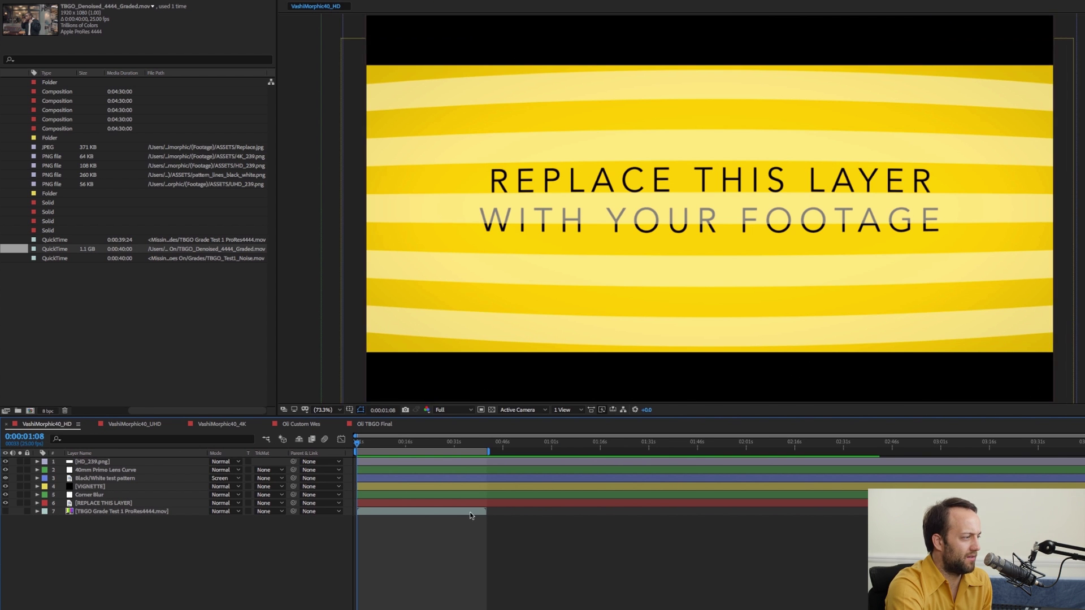
pyautogui.click(369, 424)
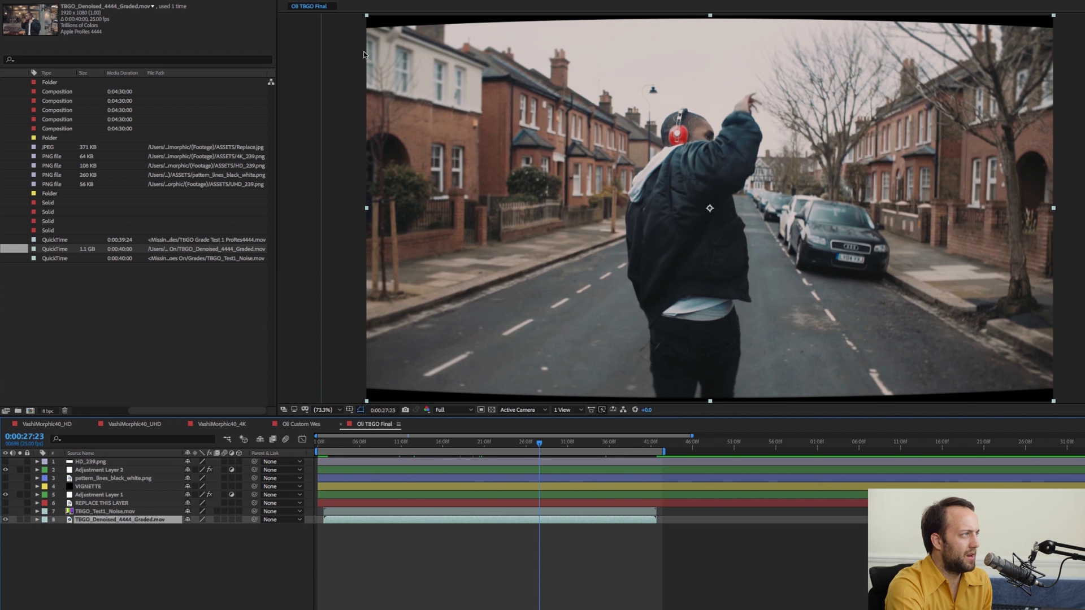
pyautogui.click(5, 486)
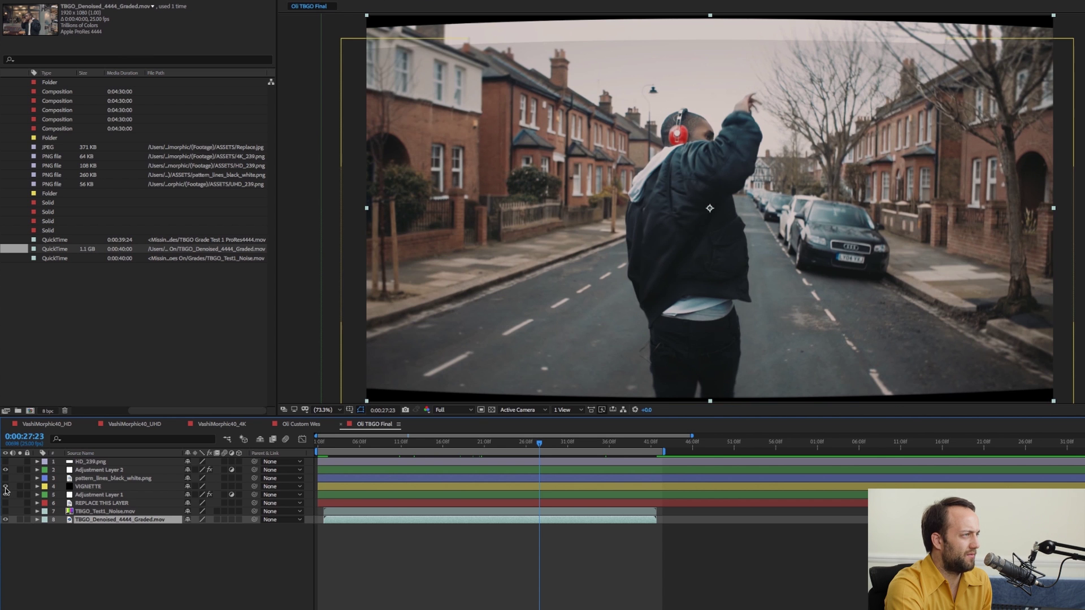
pyautogui.click(5, 487)
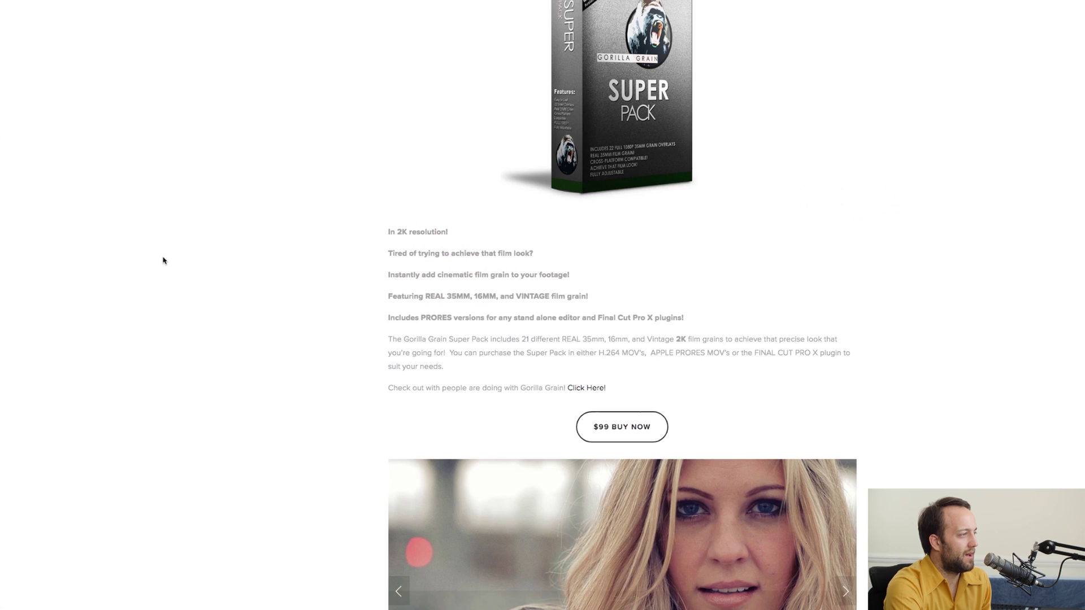
# Scroll up and down the browser page to review the template and film-grain product content
pyautogui.scroll(5, 162, 259)
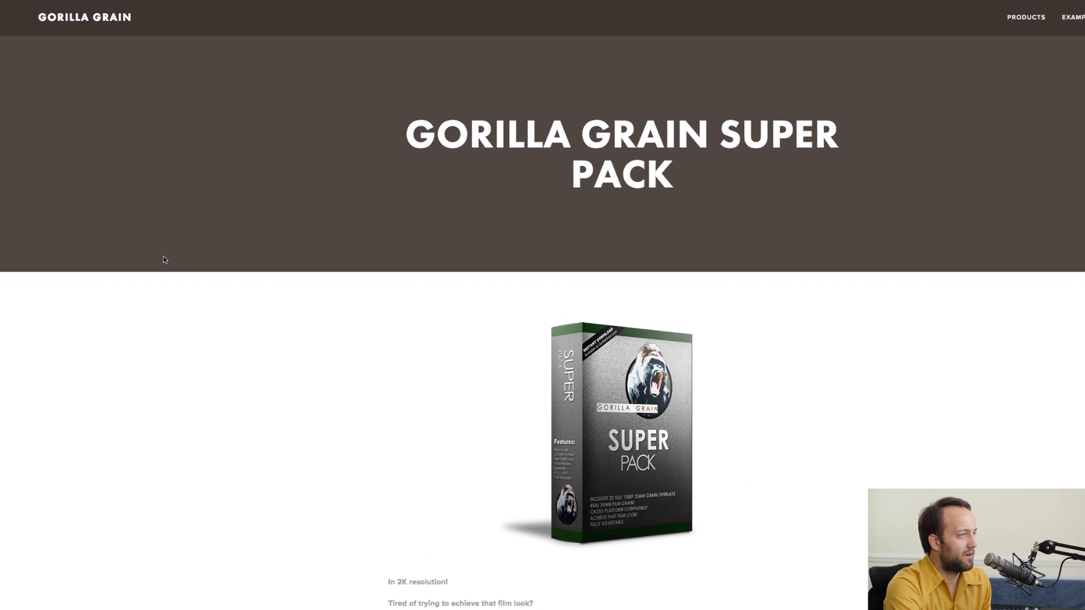
pyautogui.scroll(-20, 181, 190)
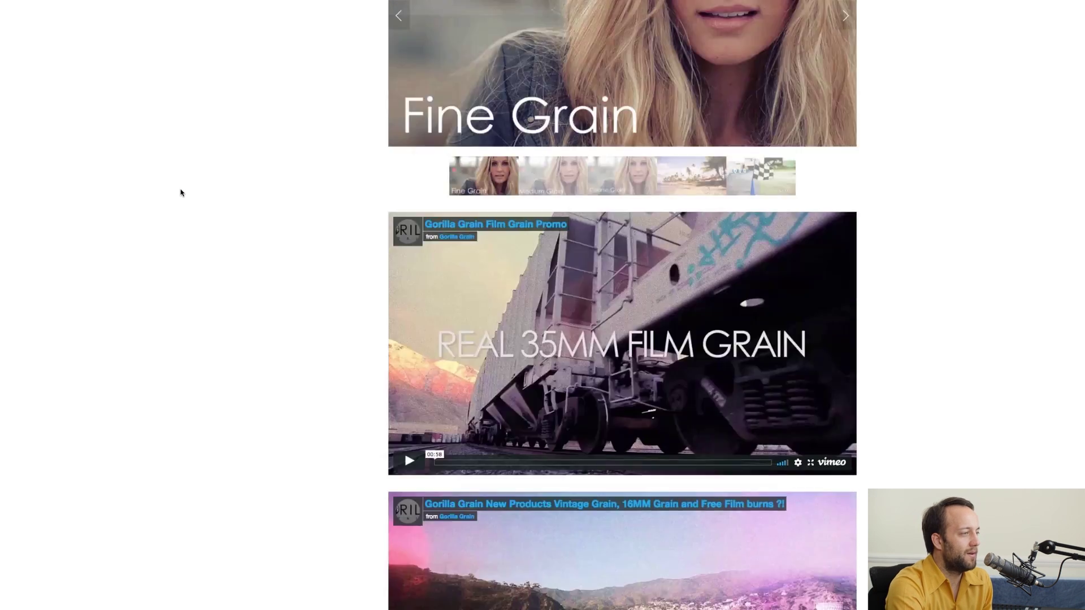
pyautogui.scroll(20, 181, 191)
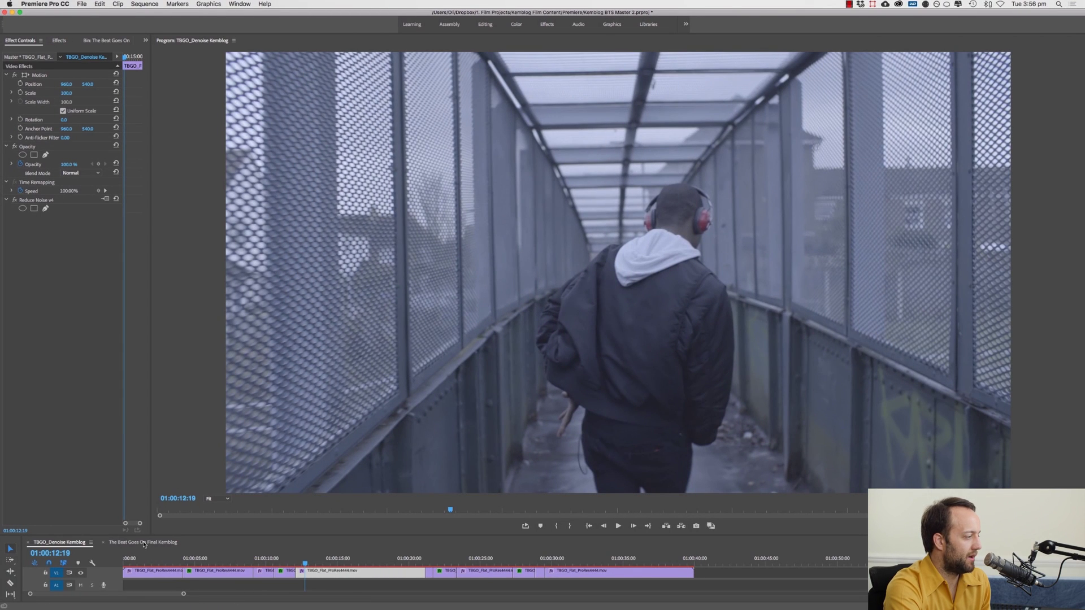
# Open The Beat Goes On Final Kemblog sequence and enlarge the timeline and clip settings panels
pyautogui.click(168, 541)
pyautogui.moveTo(150, 536); pyautogui.dragTo(211, 411)
pyautogui.scroll(2, 229, 487)
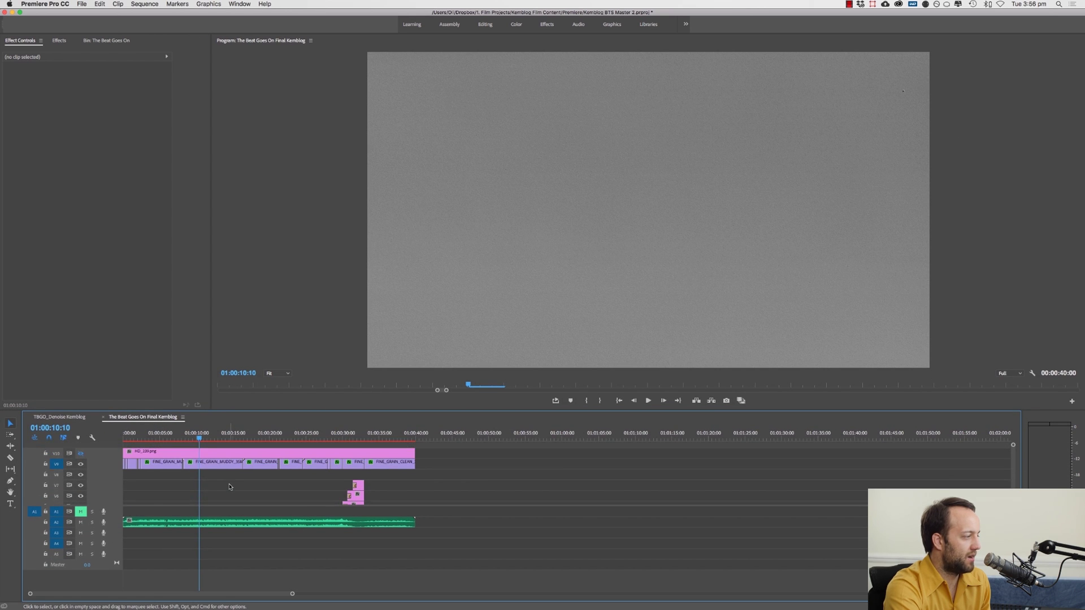
# Select the FINE_GRAIN_MUDDY clip, move to 01:00:16:14, and make the V2 footage visible
pyautogui.click(224, 468)
pyautogui.click(221, 437)
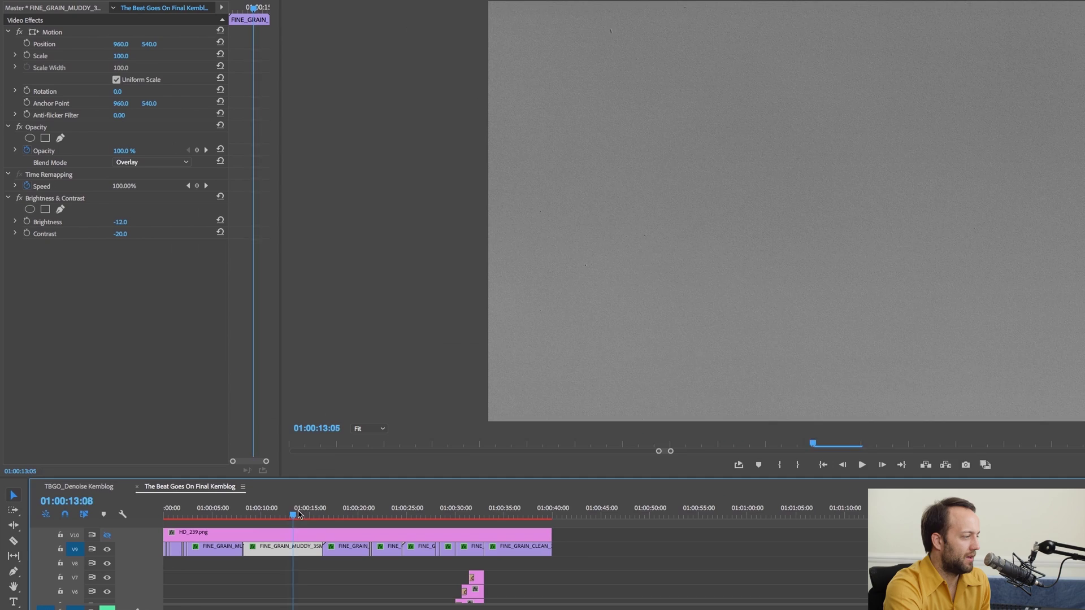
pyautogui.moveTo(298, 515); pyautogui.dragTo(327, 517)
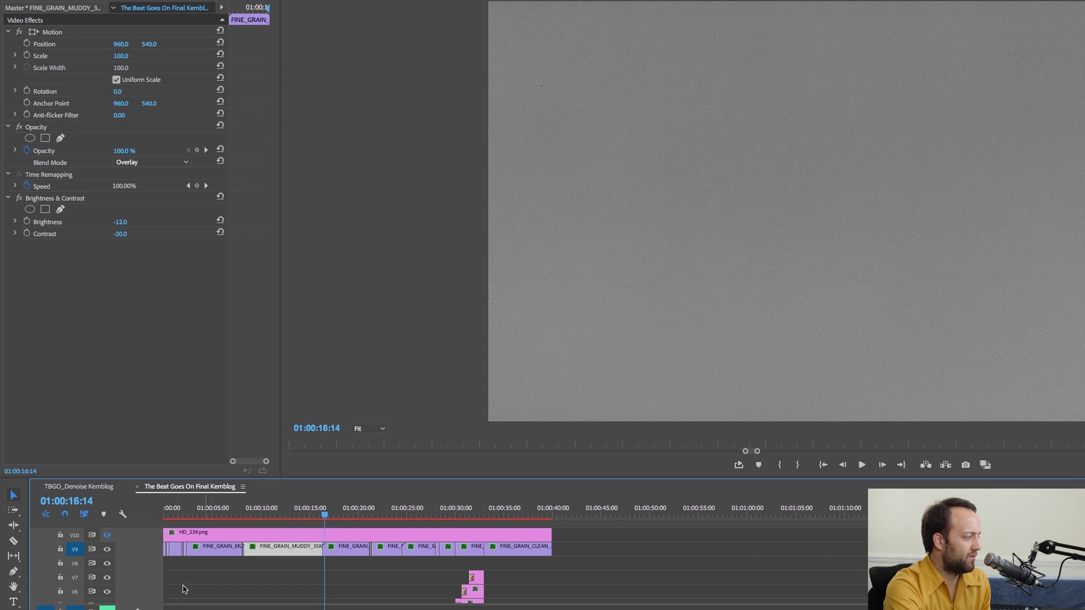
pyautogui.scroll(-4, 203, 578)
pyautogui.click(108, 589)
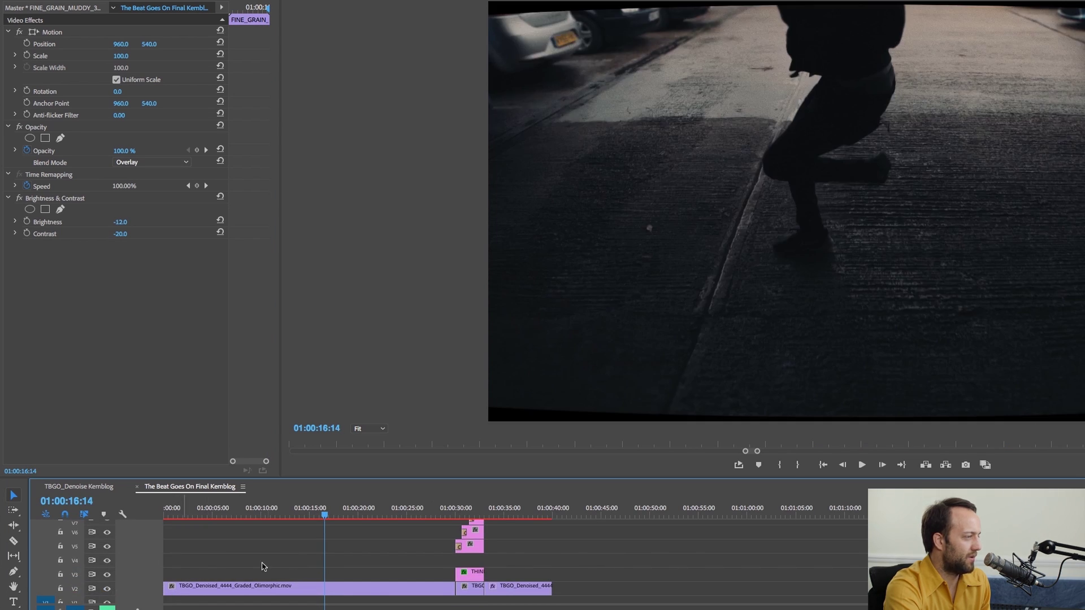
pyautogui.scroll(4, 296, 565)
pyautogui.hscroll(1, 296, 566)
pyautogui.moveTo(290, 515); pyautogui.dragTo(348, 515)
pyautogui.press('=')
pyautogui.press('=')
pyautogui.press('=')
pyautogui.press('=')
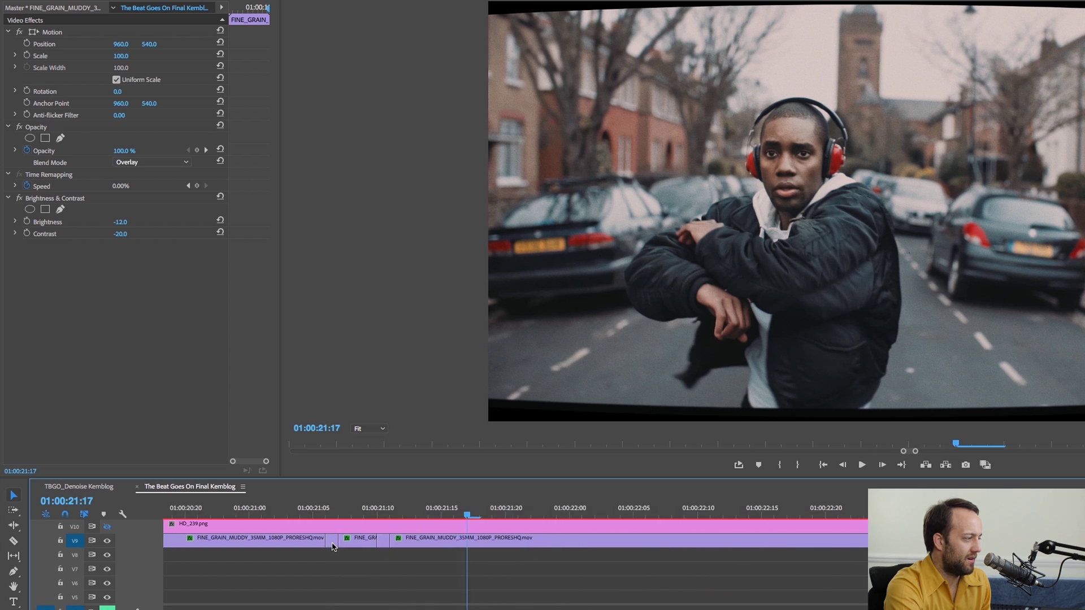
pyautogui.click(403, 514)
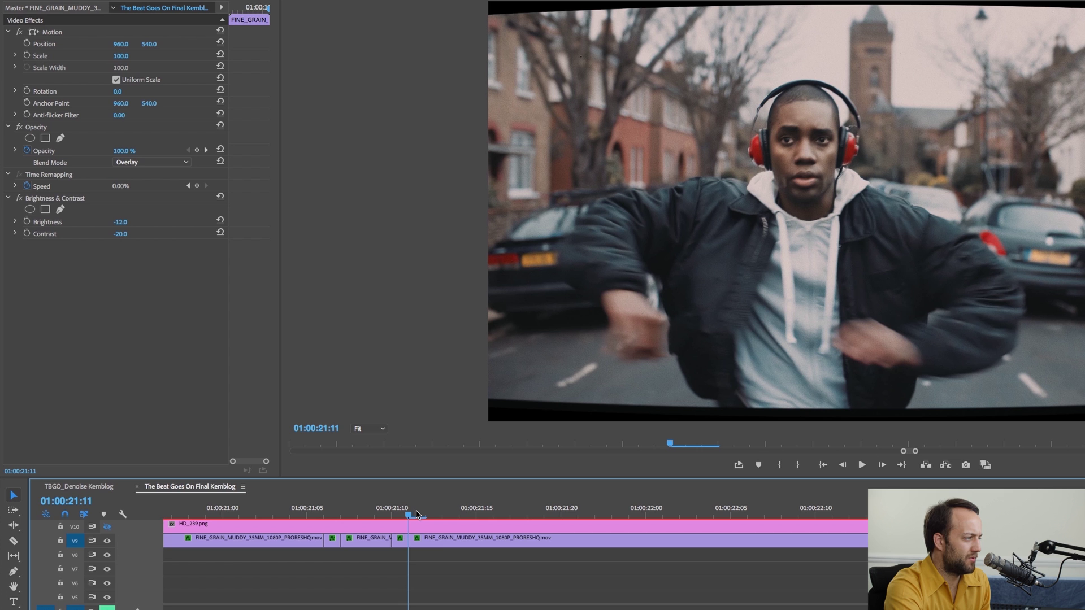
pyautogui.click(425, 514)
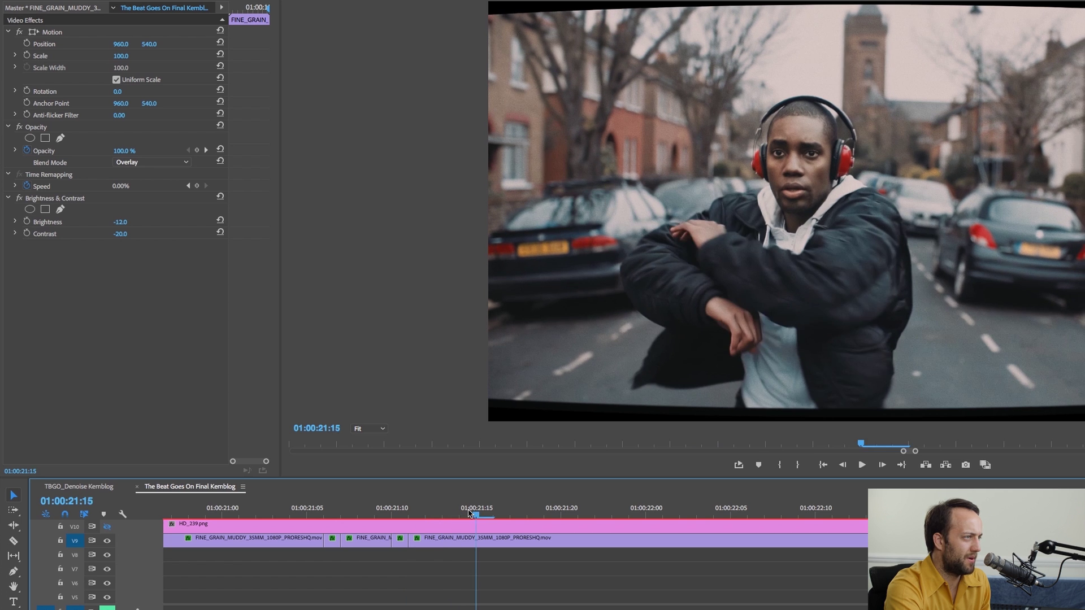
pyautogui.moveTo(412, 514)
pyautogui.mouseDown()
pyautogui.moveTo(271, 508)
pyautogui.moveTo(429, 519)
pyautogui.mouseUp()
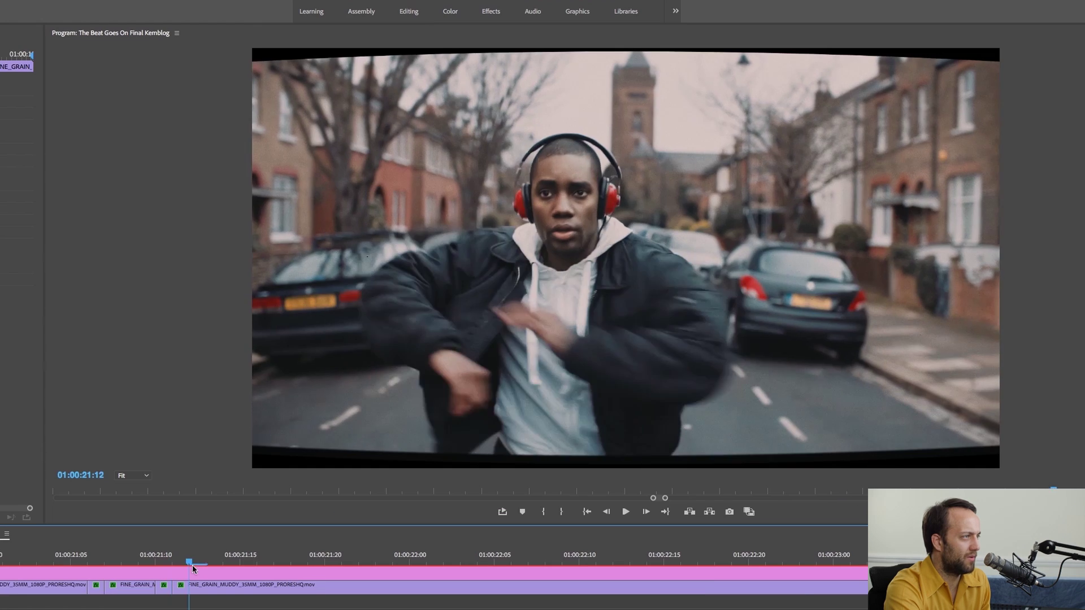
pyautogui.moveTo(192, 570); pyautogui.dragTo(613, 577)
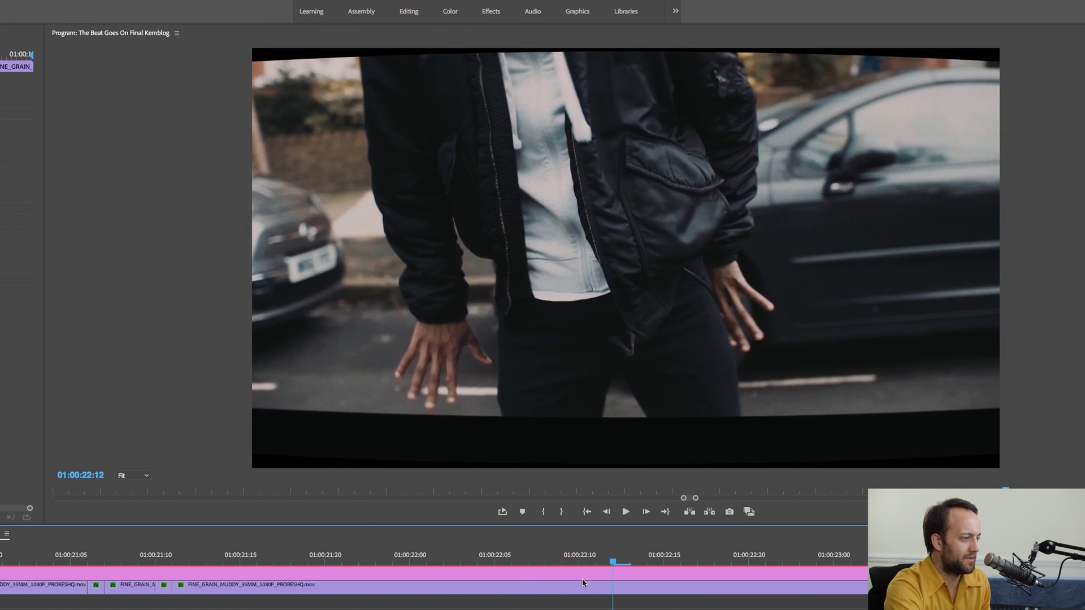
# At 01:00:24:00, enable track V10 so the HD_239.png letterbox bars frame the street shot
pyautogui.scroll(2, 434, 582)
pyautogui.hscroll(-1, 434, 582)
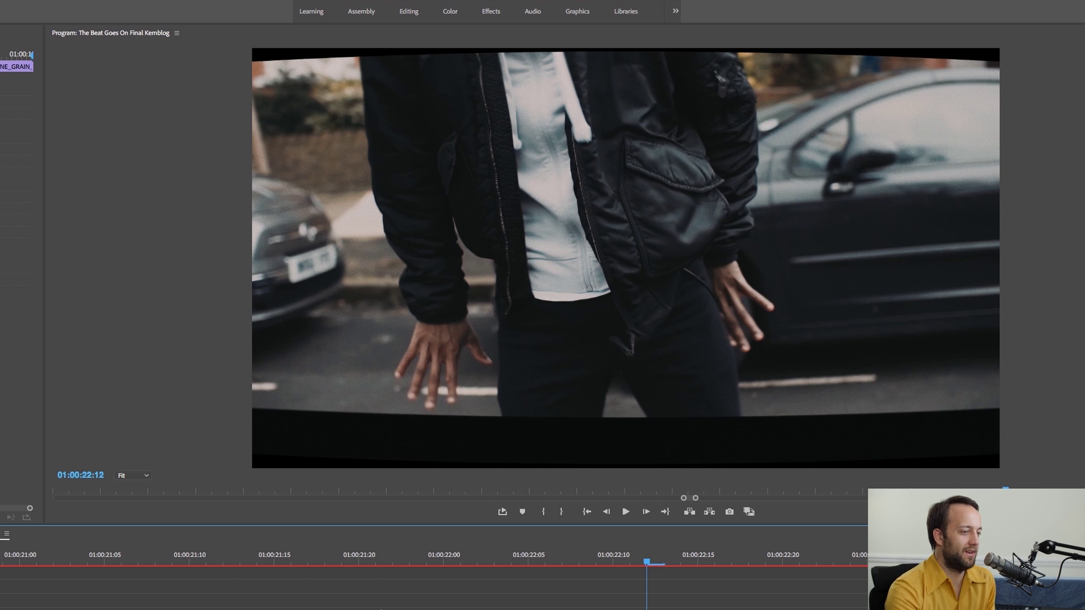
pyautogui.press('-')
pyautogui.press('-')
pyautogui.press('-')
pyautogui.press('-')
pyautogui.press('-')
pyautogui.press('-')
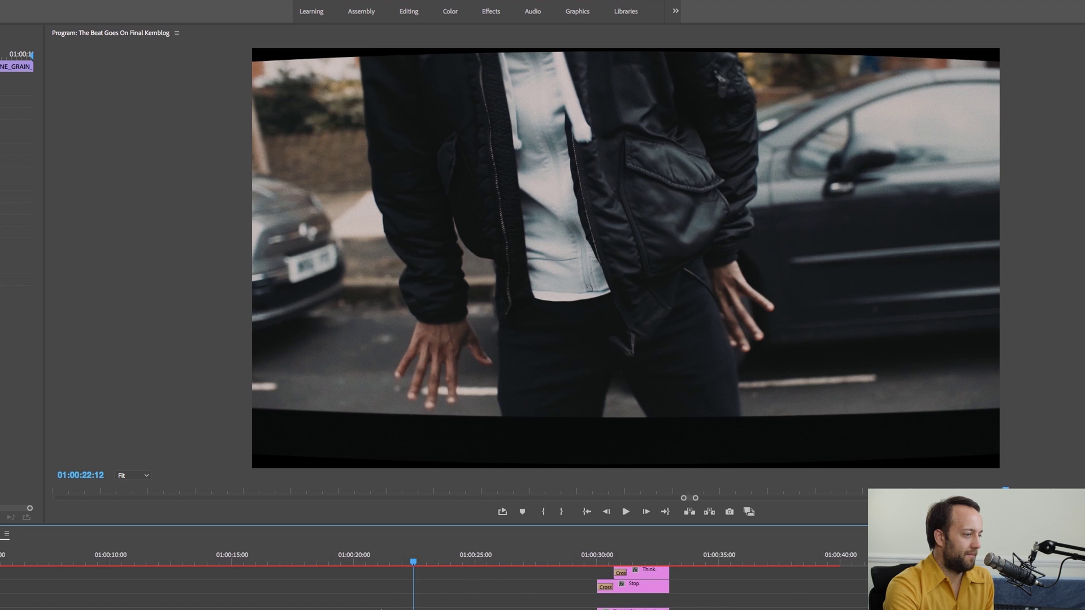
pyautogui.press('-')
pyautogui.press('-')
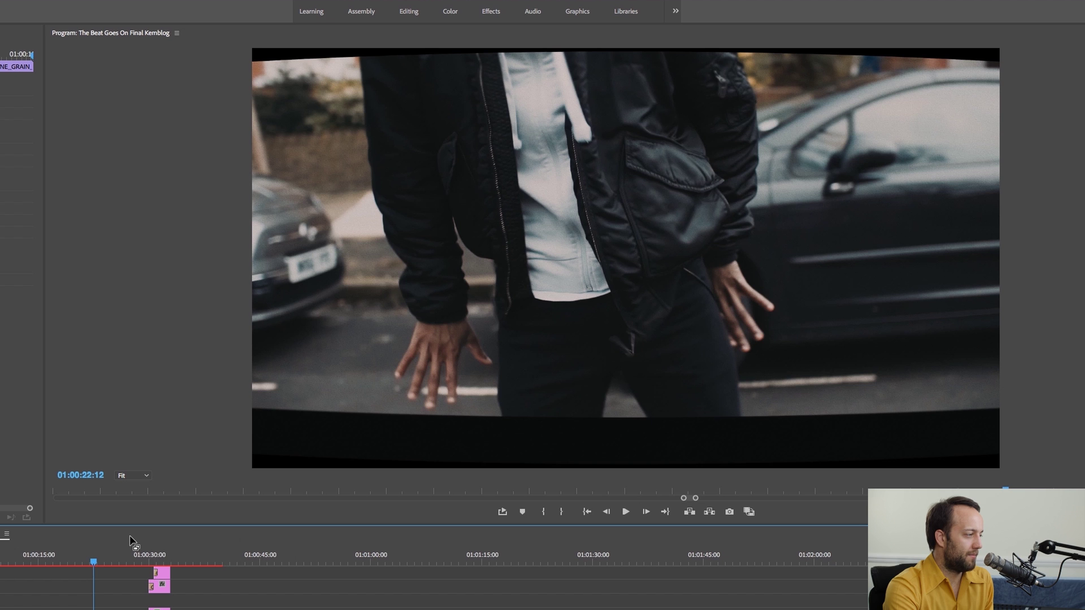
pyautogui.click(144, 558)
pyautogui.moveTo(144, 558); pyautogui.dragTo(105, 559)
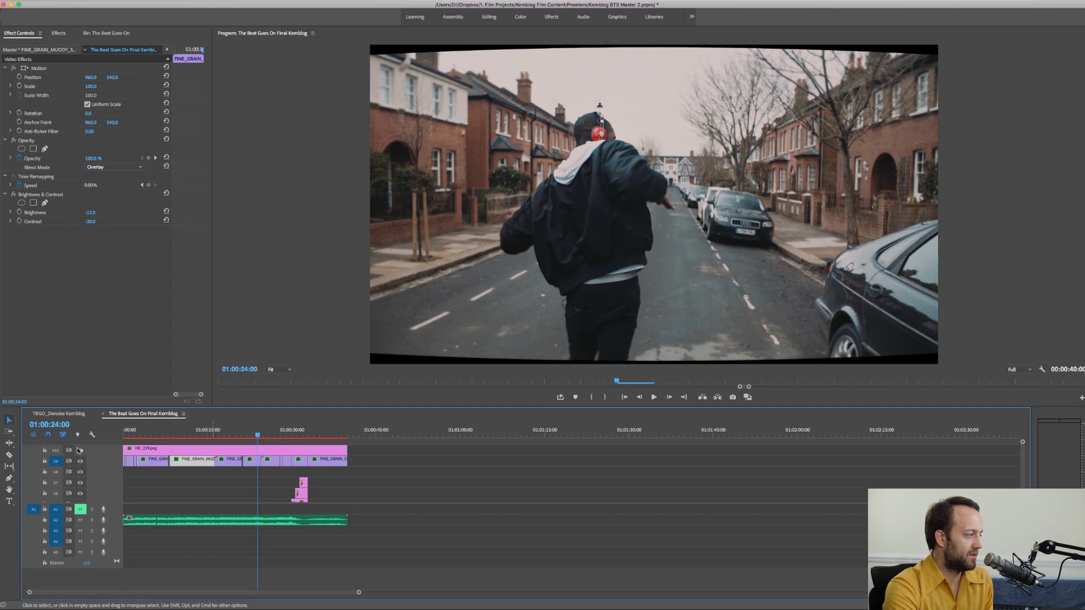
pyautogui.click(79, 451)
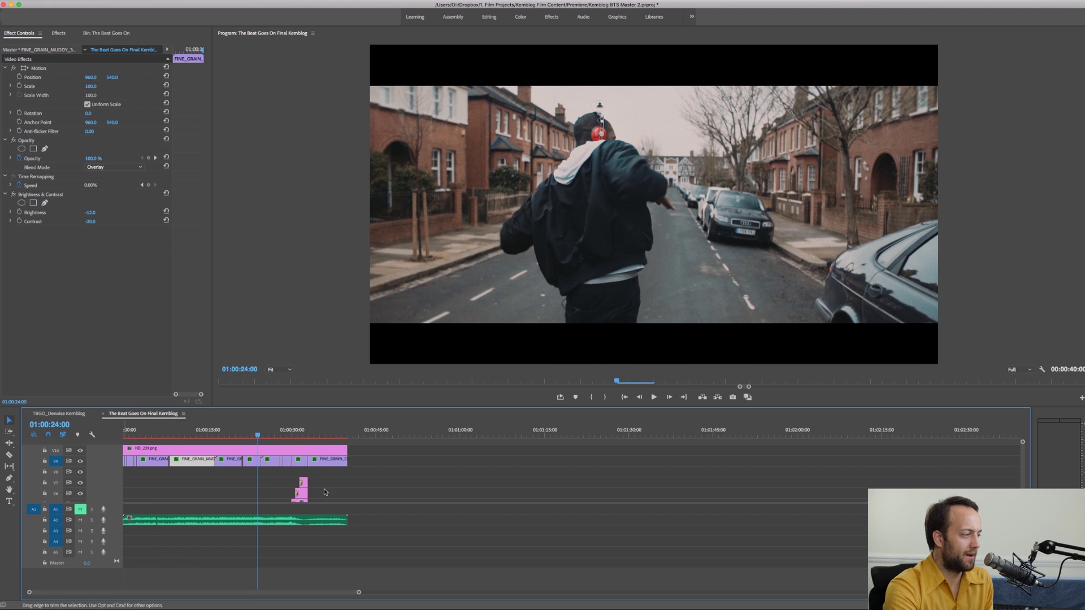